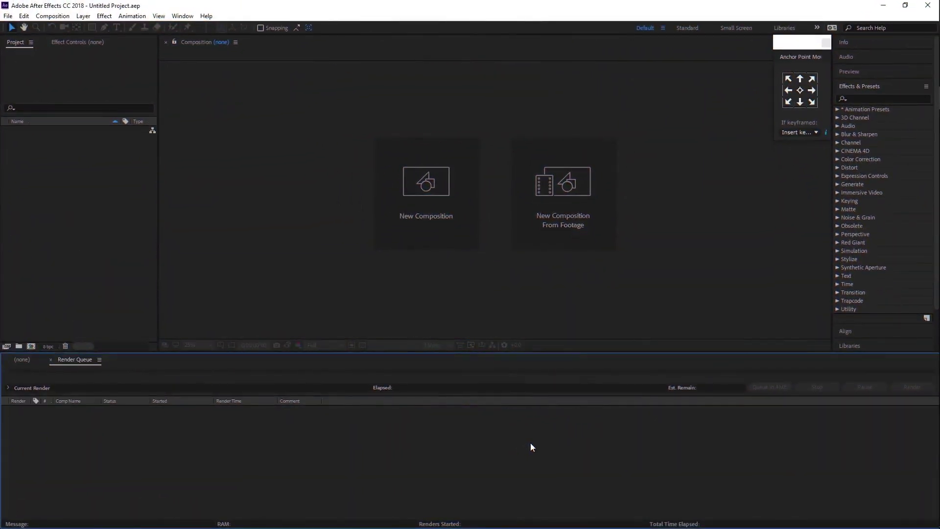
Create 'Simple Logo Animation' with HDTV 1080 29.97 fps, 0;00;10;01 duration, black background
click(427, 185)
text(S)
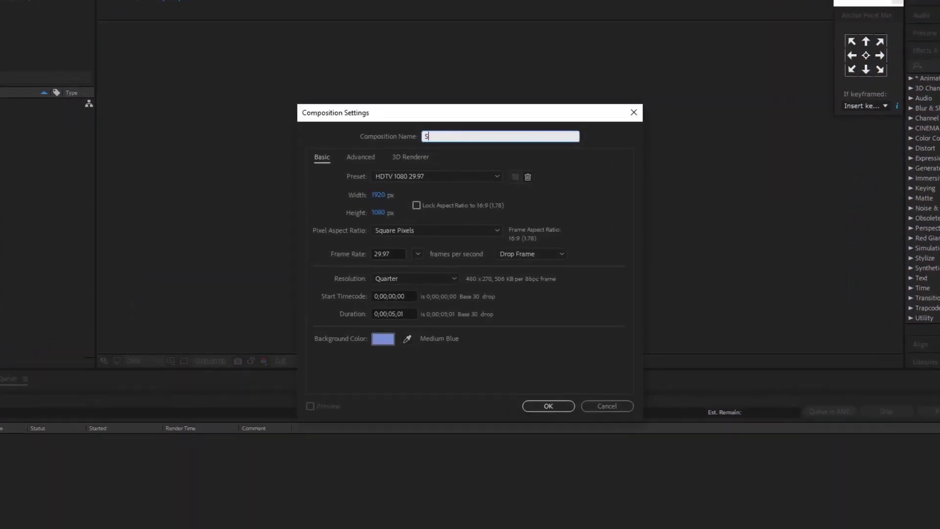
text(imple Logo Animation)
click(495, 176)
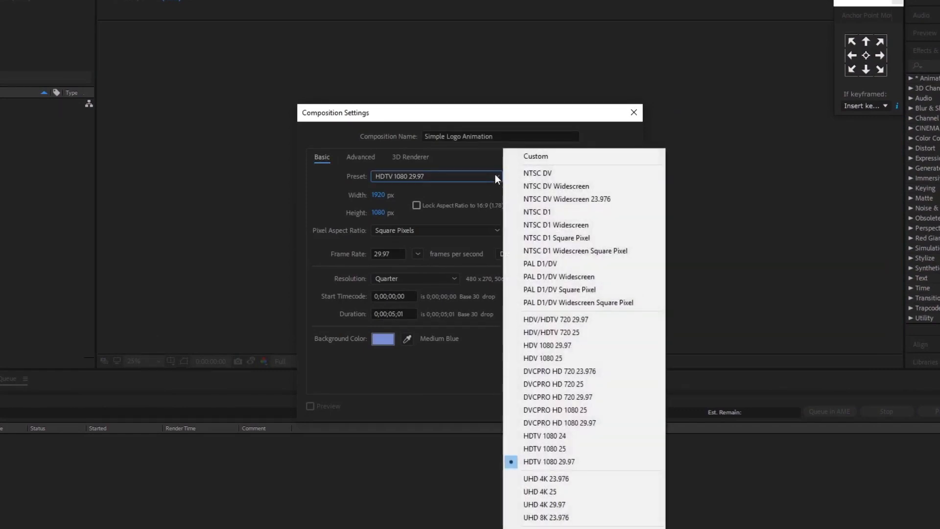
click(495, 177)
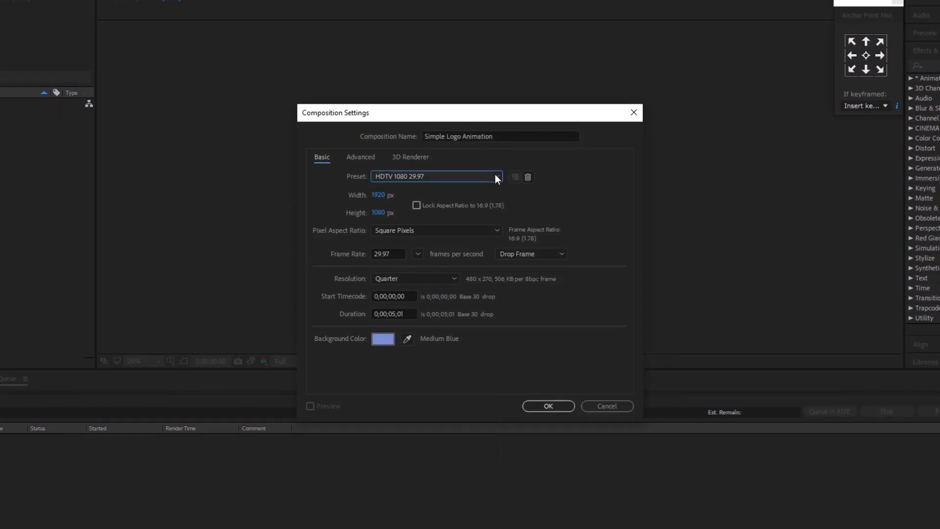
click(418, 254)
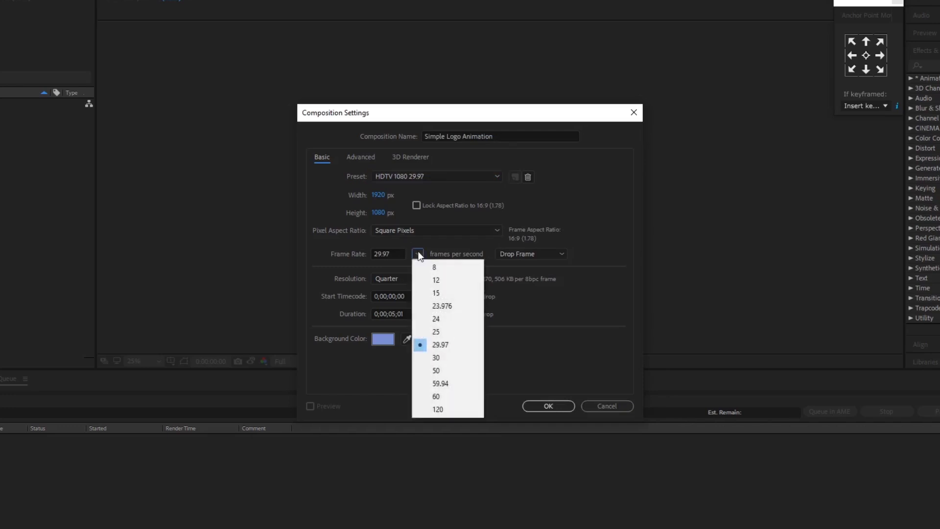
click(418, 253)
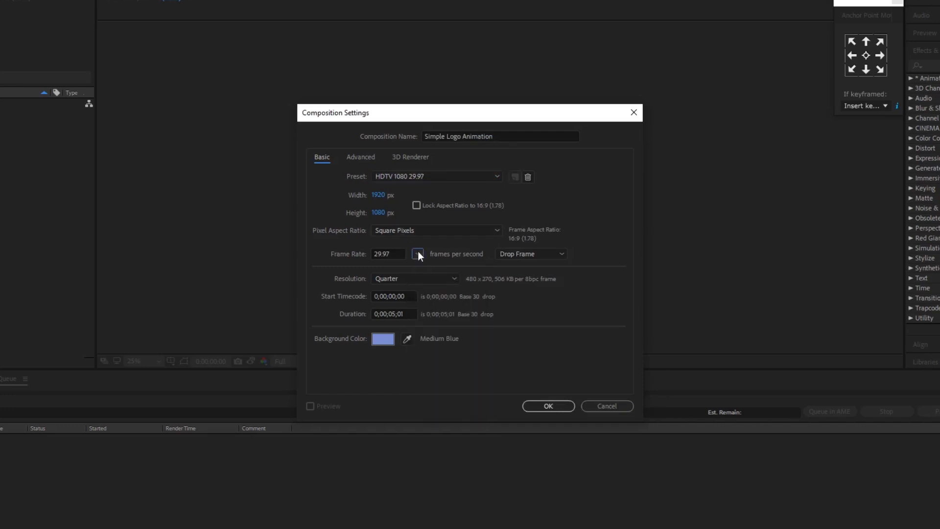
click(396, 314)
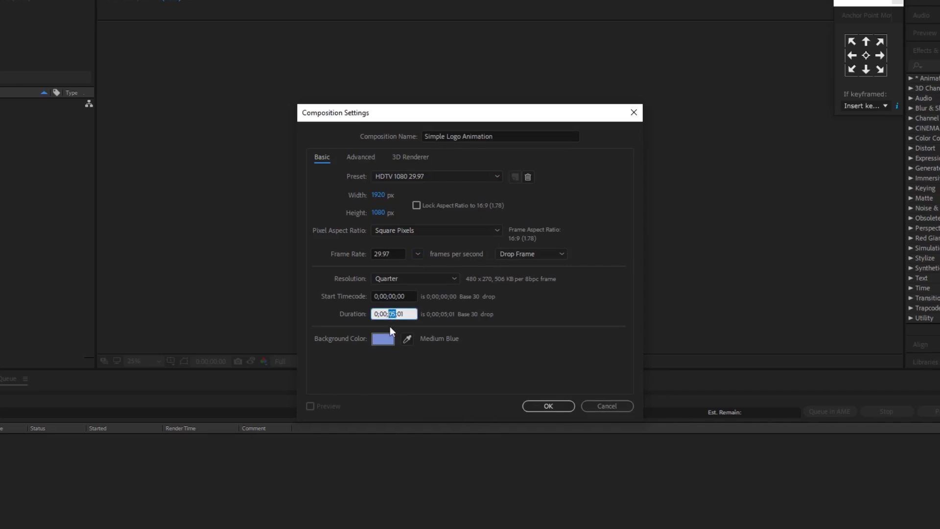
text(10)
click(384, 340)
drag(384, 325, 309, 356)
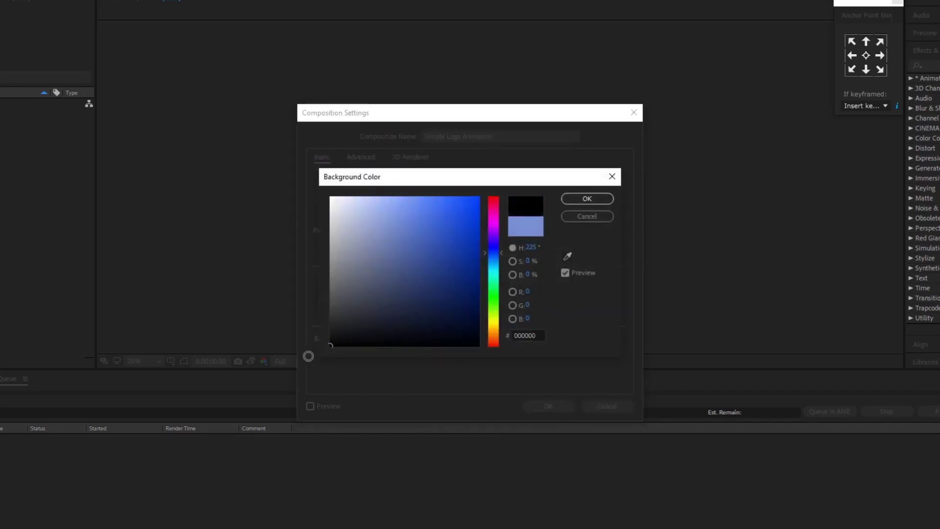
click(581, 200)
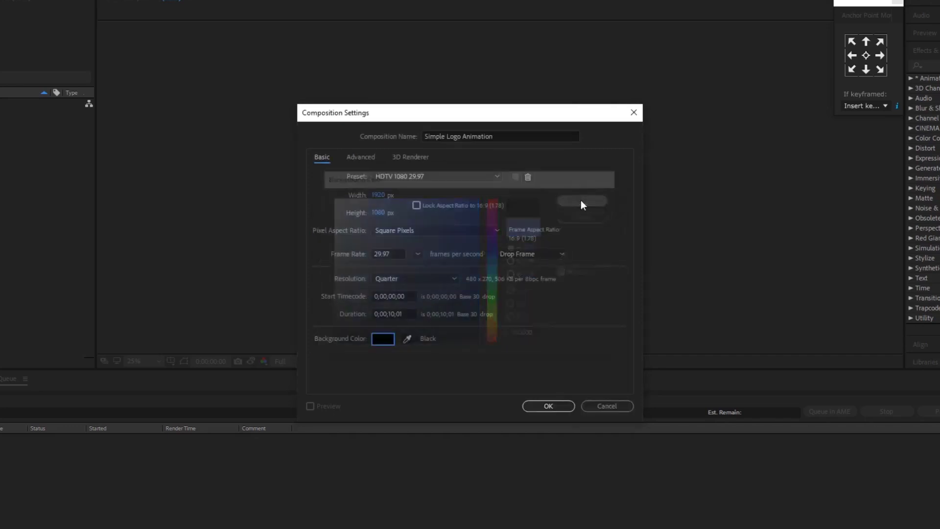
click(550, 403)
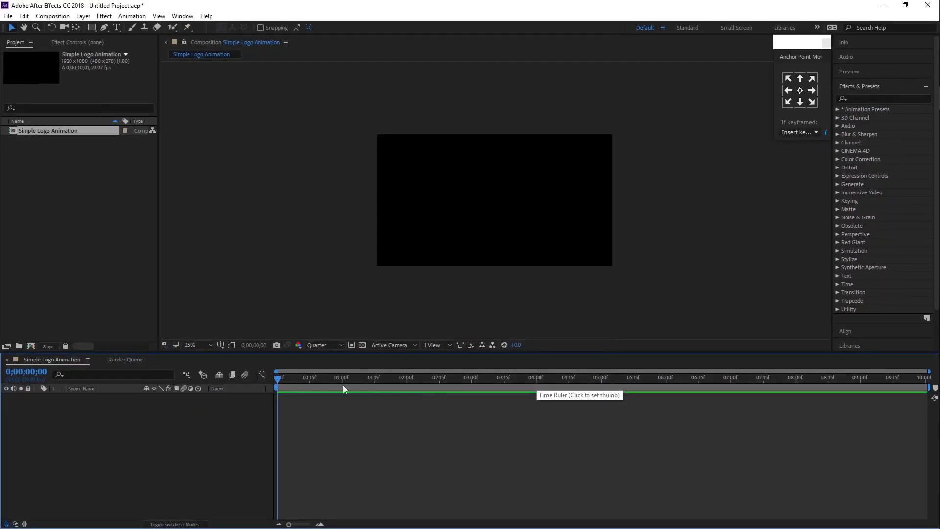
Set the viewer magnification to Fit and the preview resolution to Half
click(210, 343)
click(203, 357)
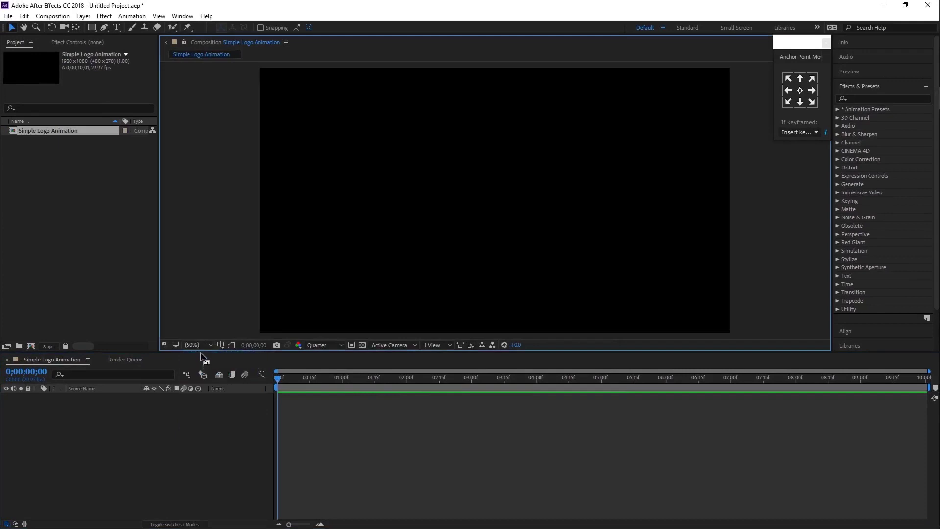
click(320, 344)
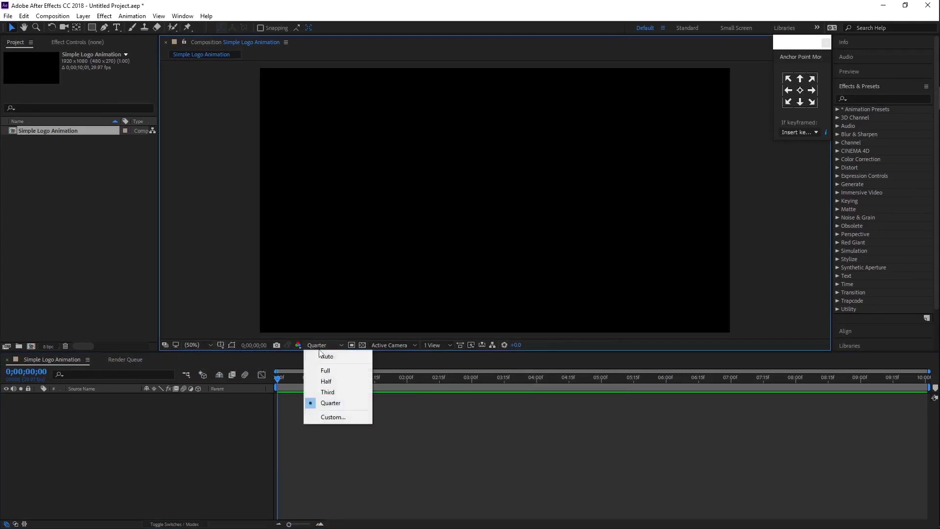
click(328, 380)
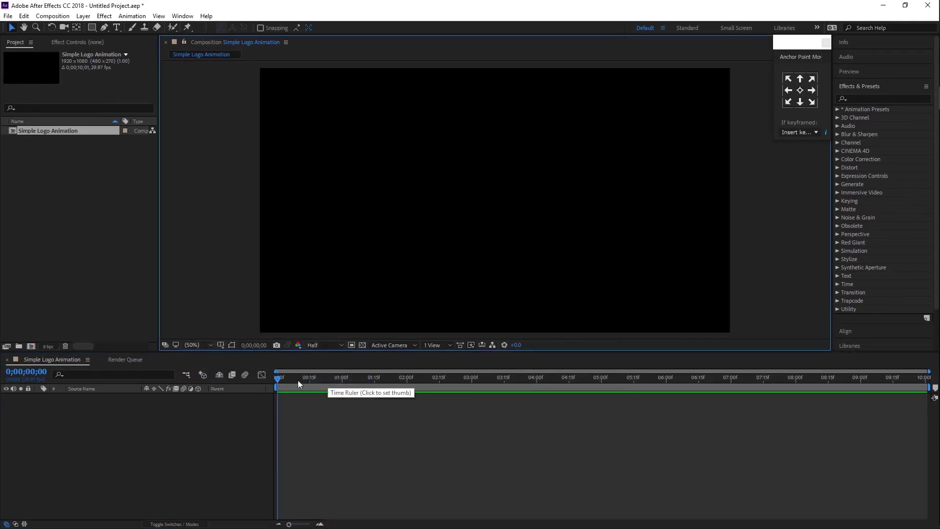
Add a new solid layer coloured pure red (F70000)
right_click(220, 407)
mouse_move(279, 412)
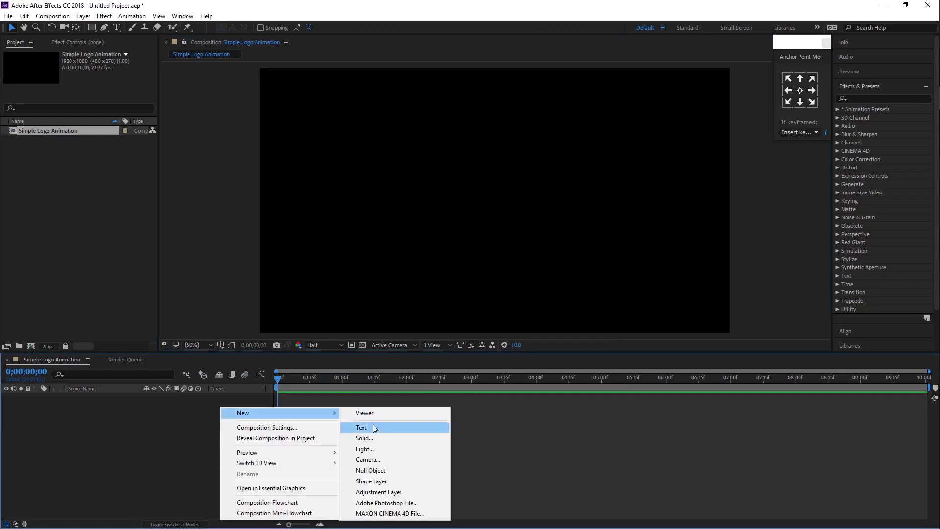
click(378, 437)
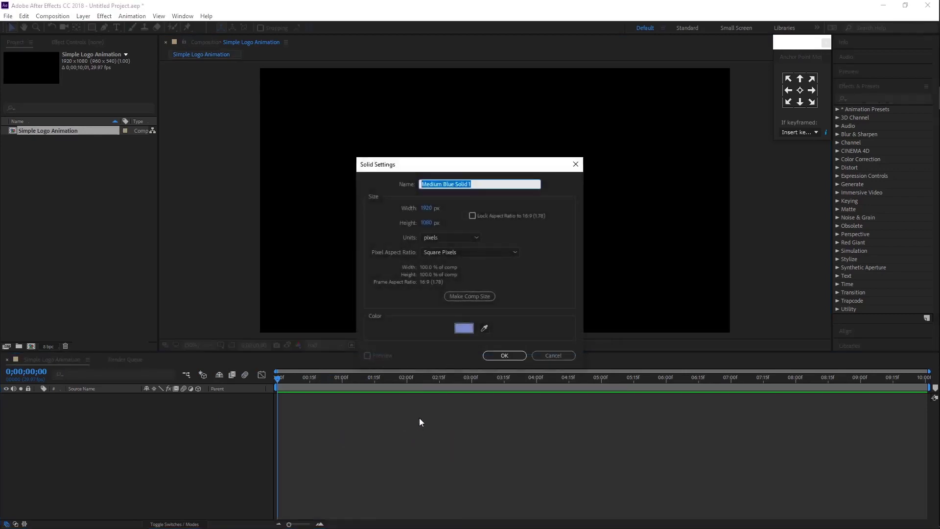
click(463, 331)
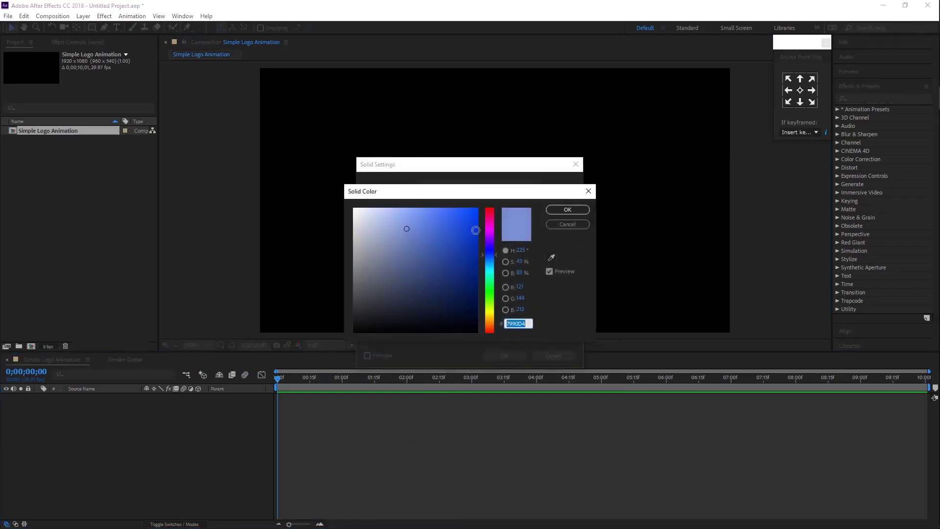
click(491, 208)
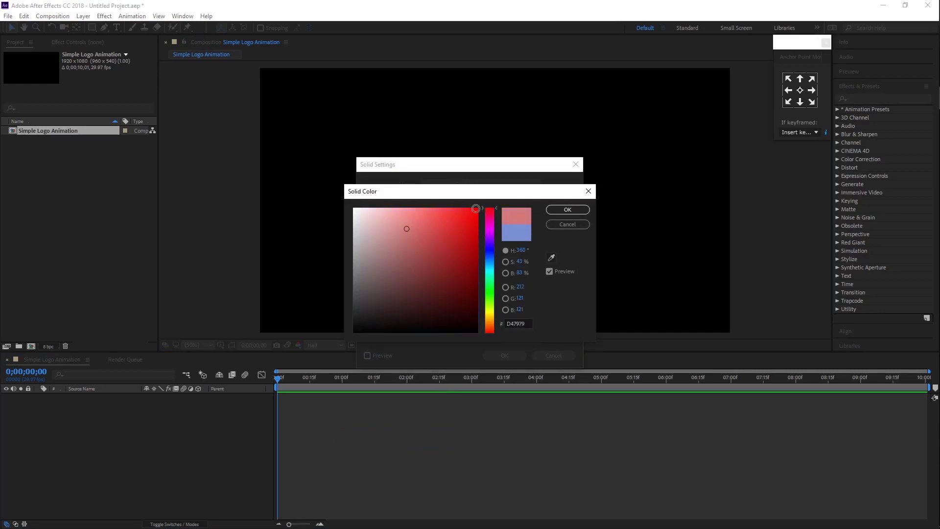
drag(476, 208, 477, 211)
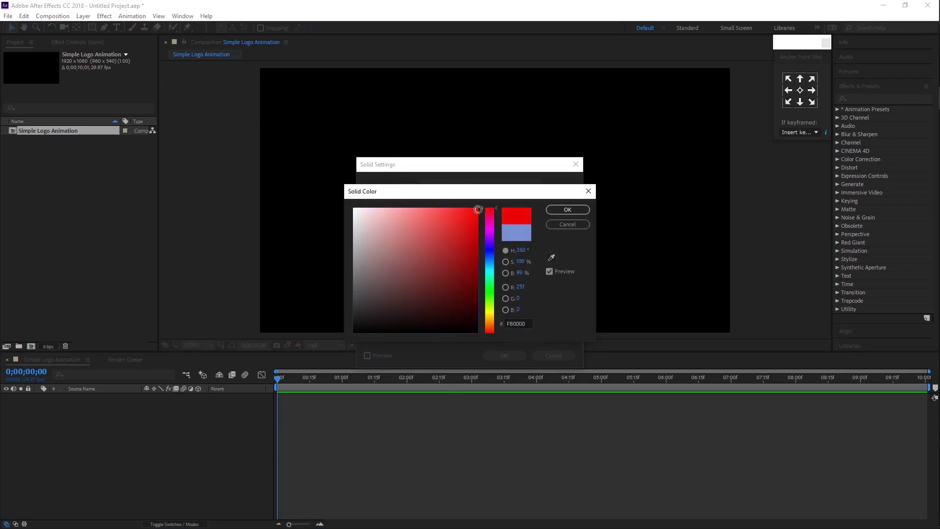
click(564, 210)
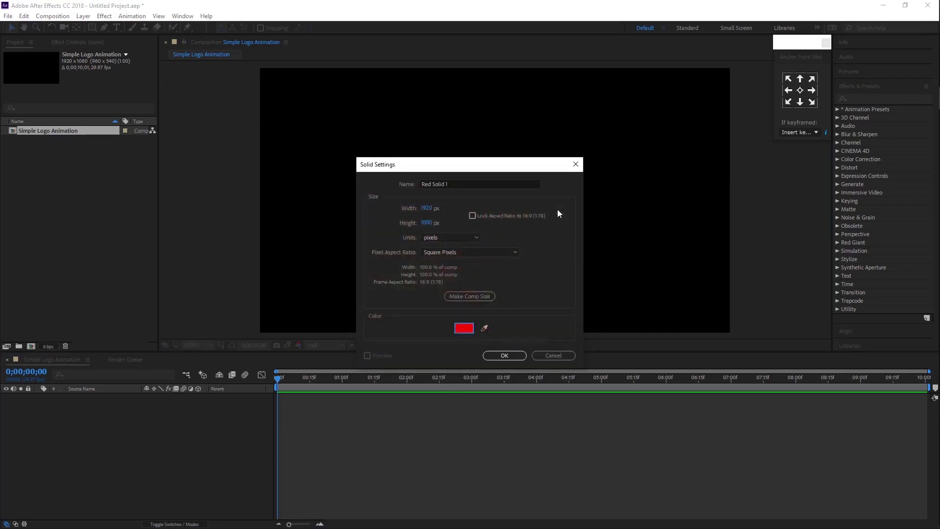
click(504, 356)
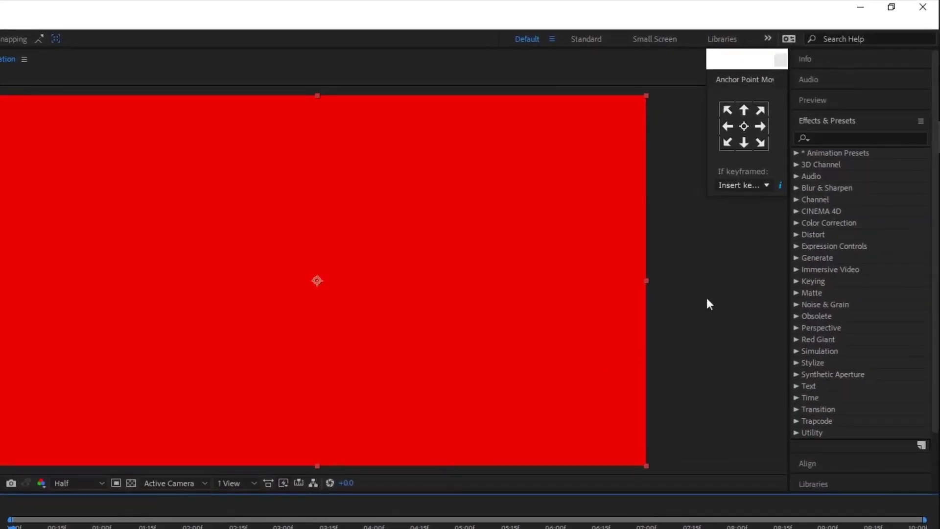
Apply CC Star Burst from a 'cc st' search to Red Solid 1 and preview the particles
click(826, 139)
text(cc st)
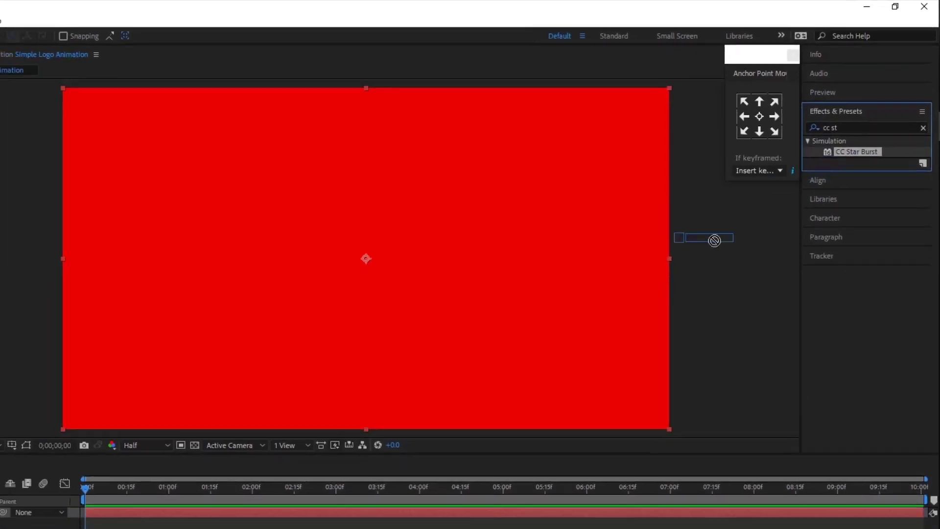
mouse_move(858, 165)
mouse_down()
mouse_move(442, 366)
mouse_move(352, 398)
mouse_up()
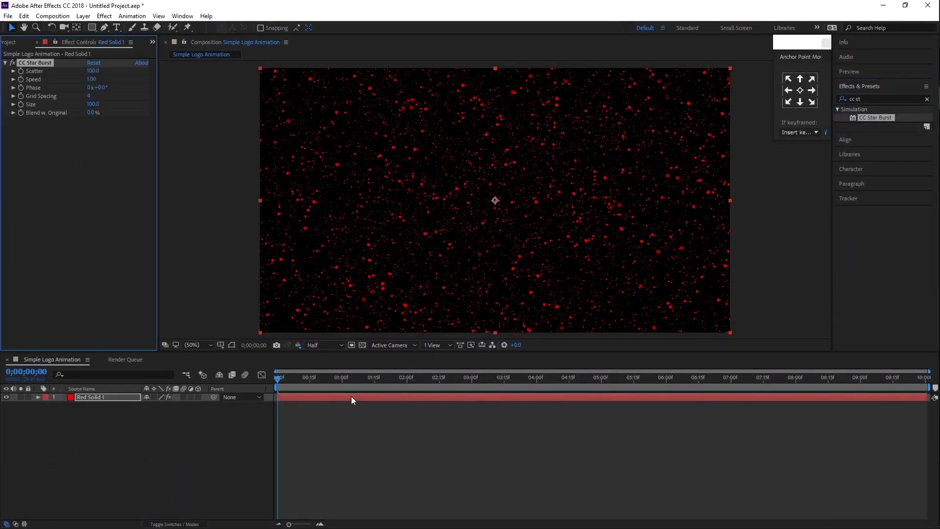
key(space)
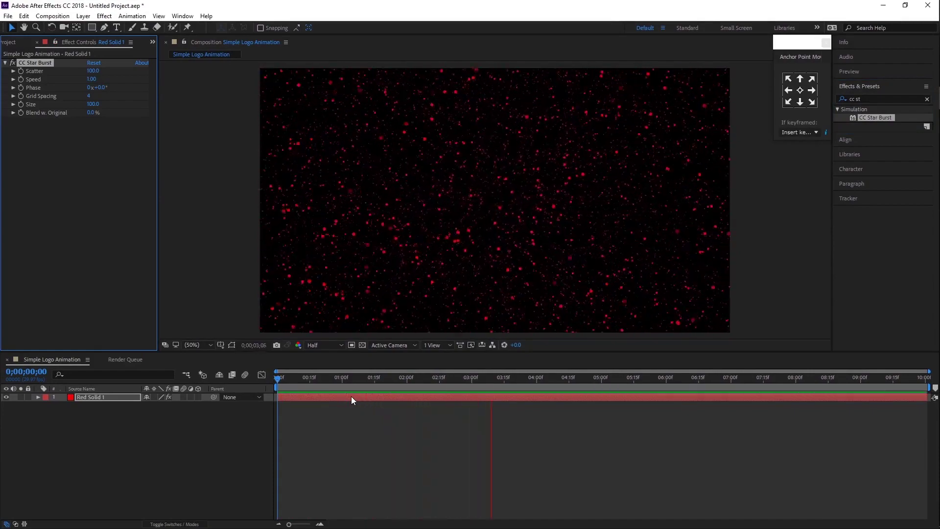
key(space)
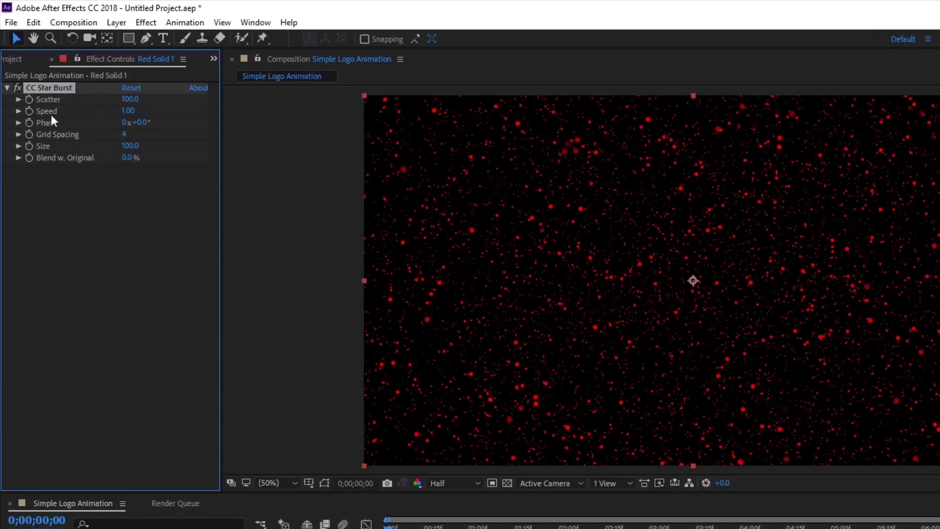
Lower CC Star Burst Scatter to 34.8 and Size to about 75.8, then stop the preview
click(19, 100)
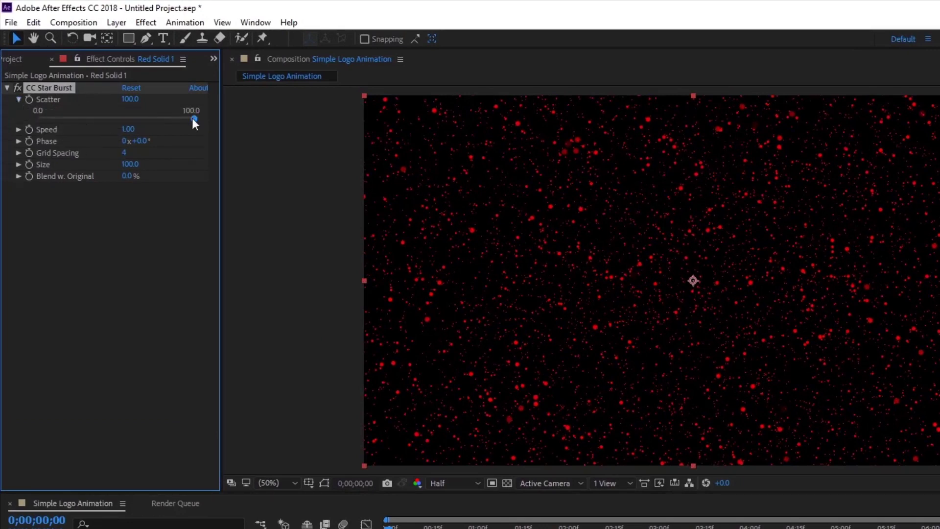
drag(192, 118, 95, 125)
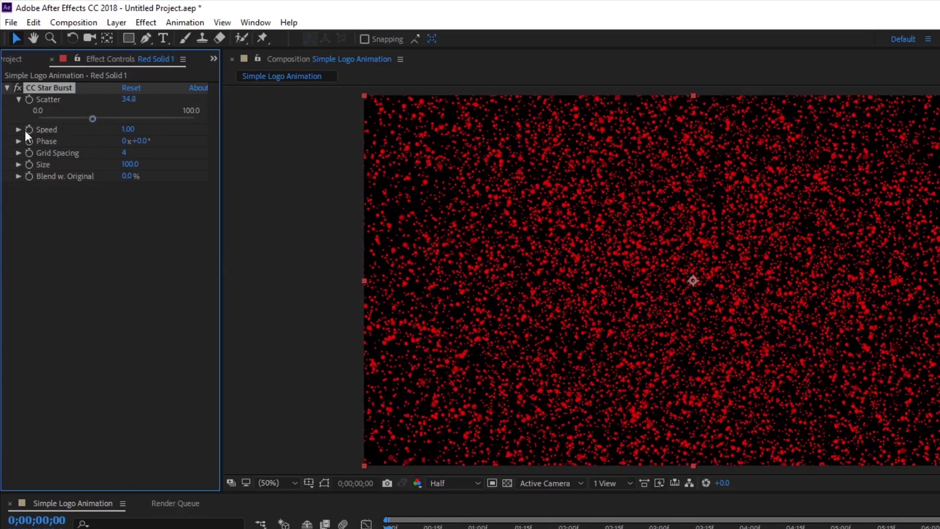
click(19, 165)
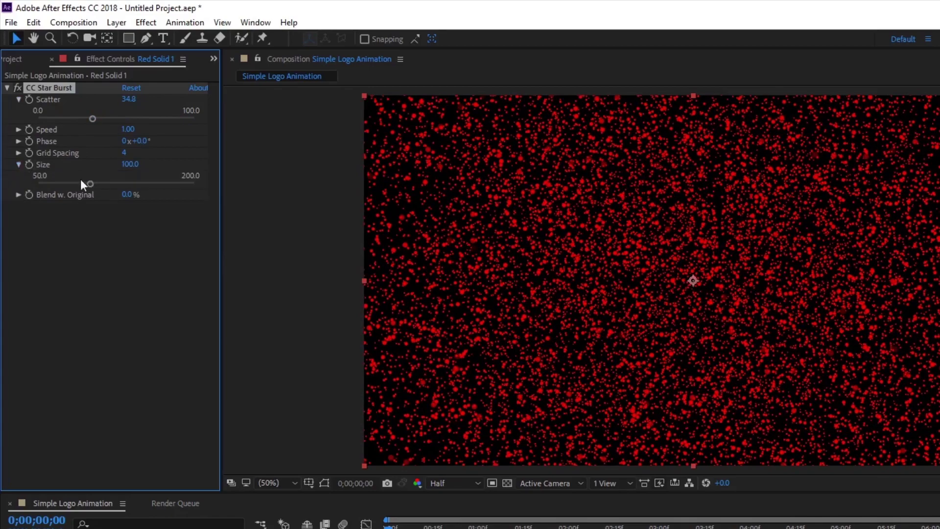
drag(81, 184, 66, 183)
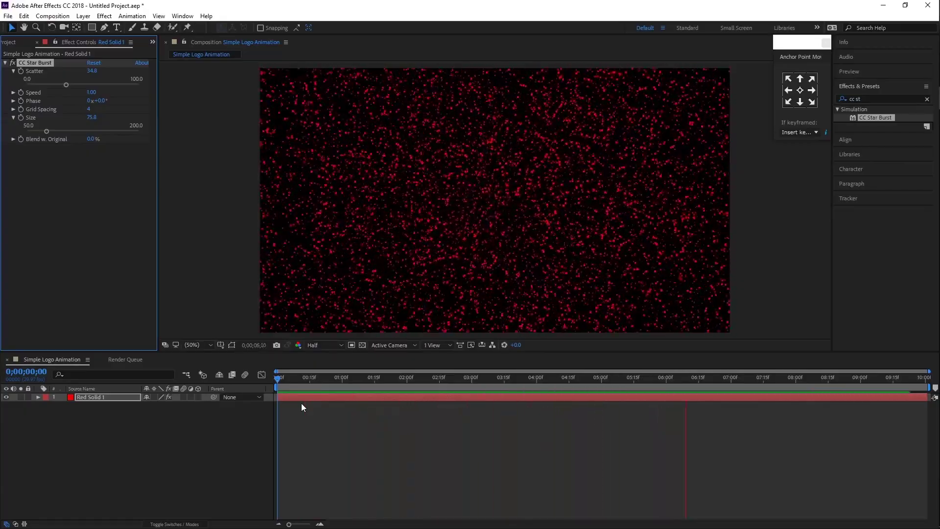
key(space)
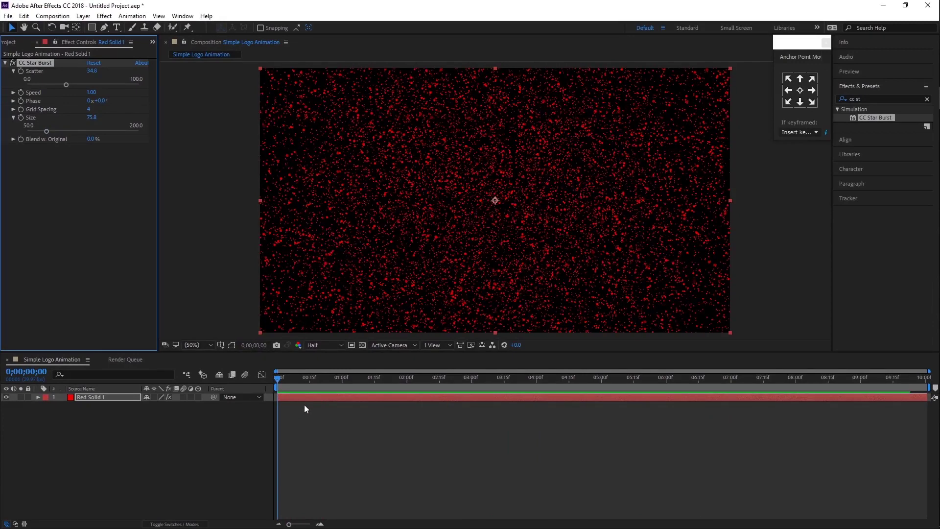
Import YouTube Logo.png into the Project panel
click(14, 42)
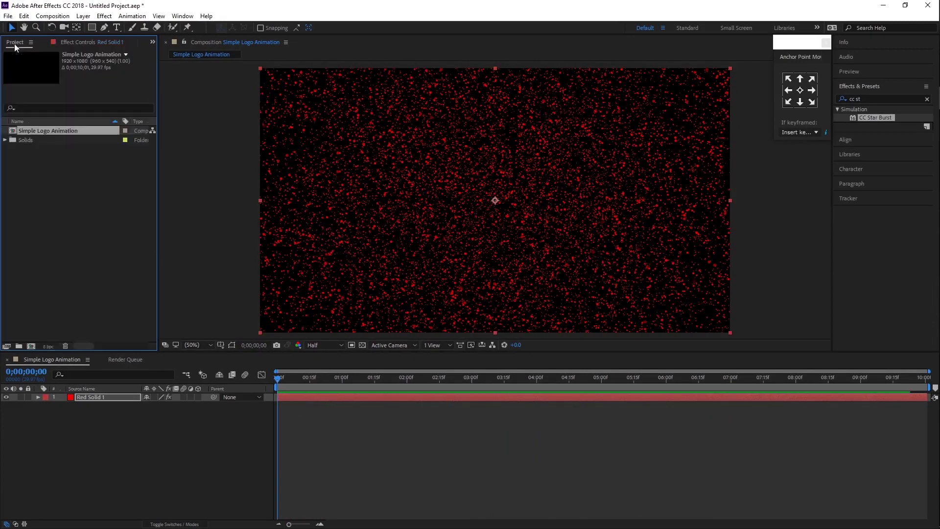
double_click(69, 170)
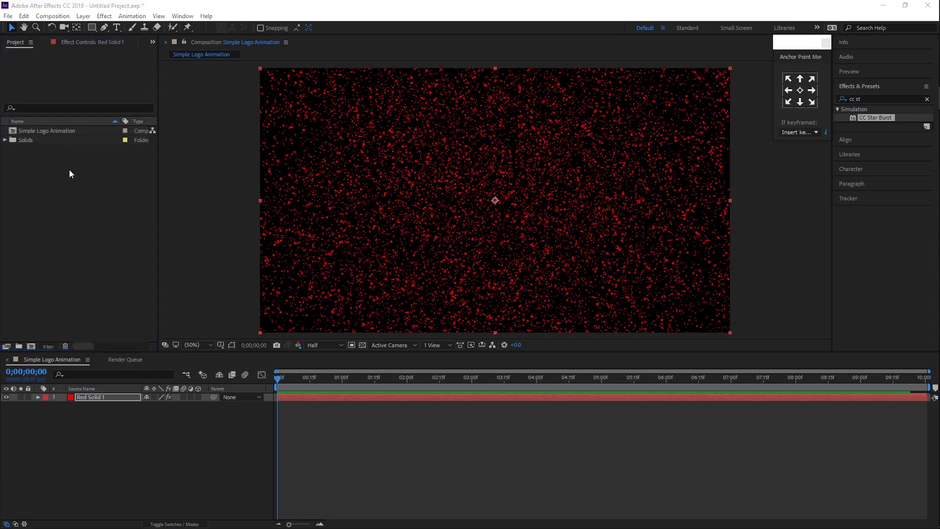
click(114, 94)
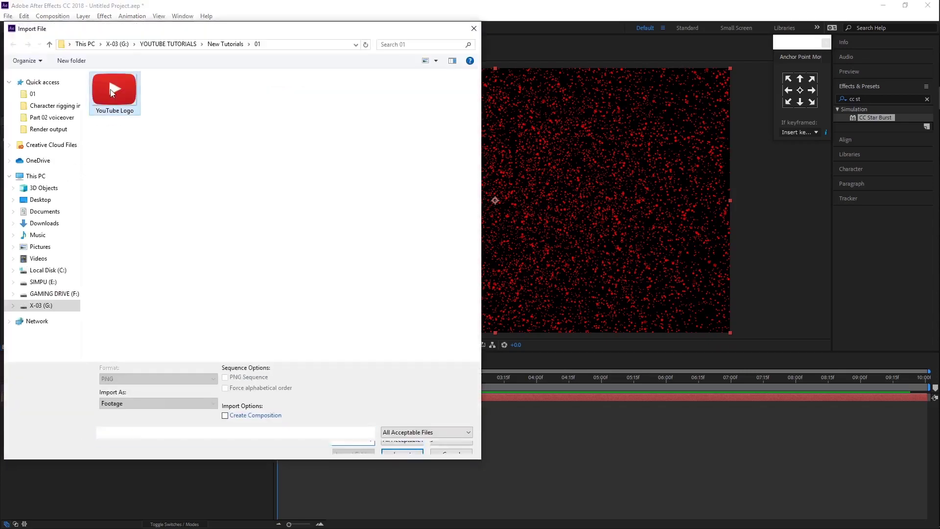
click(399, 446)
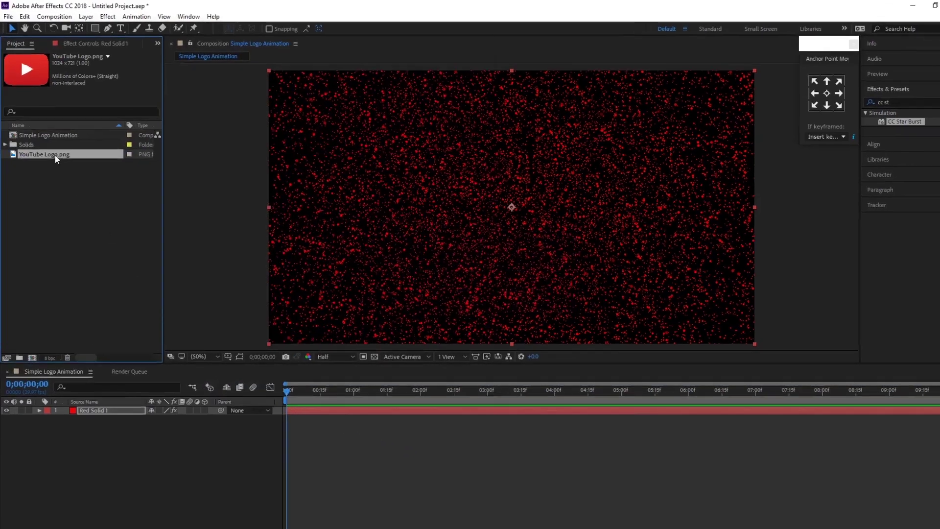
Place the logo above Red Solid 1 and set its Scale to 50%
drag(44, 150, 121, 399)
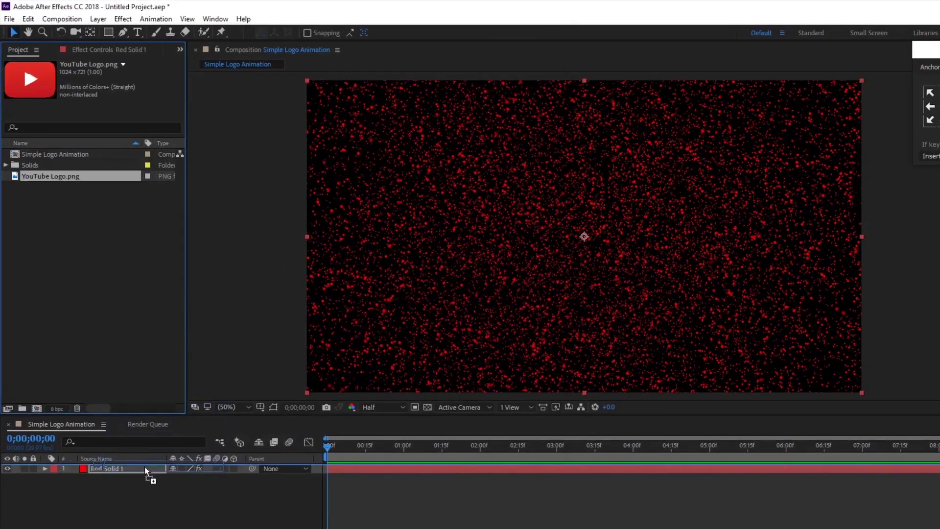
drag(145, 466, 145, 466)
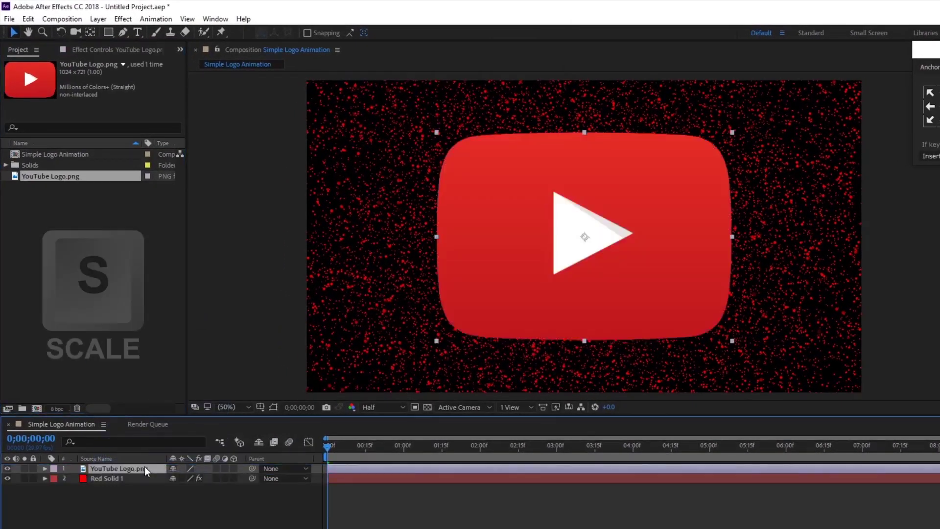
key(s)
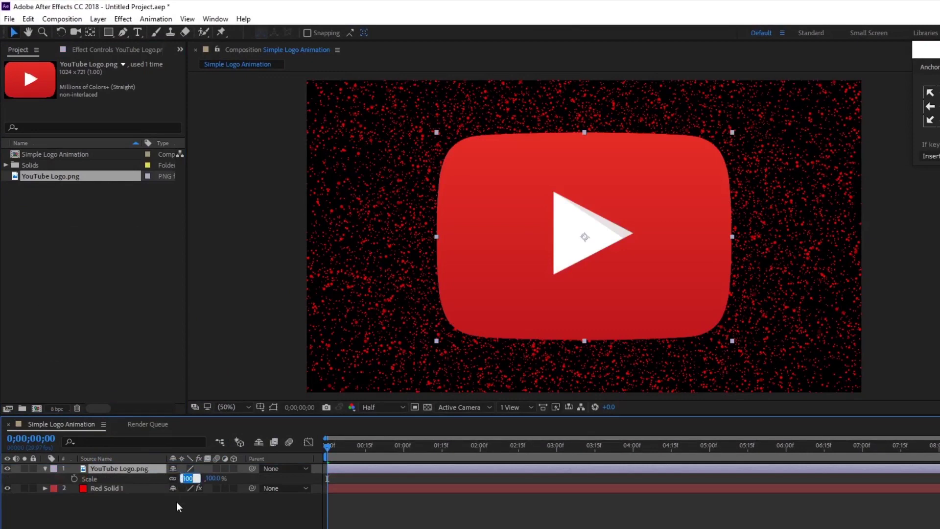
text(50)
key(Return)
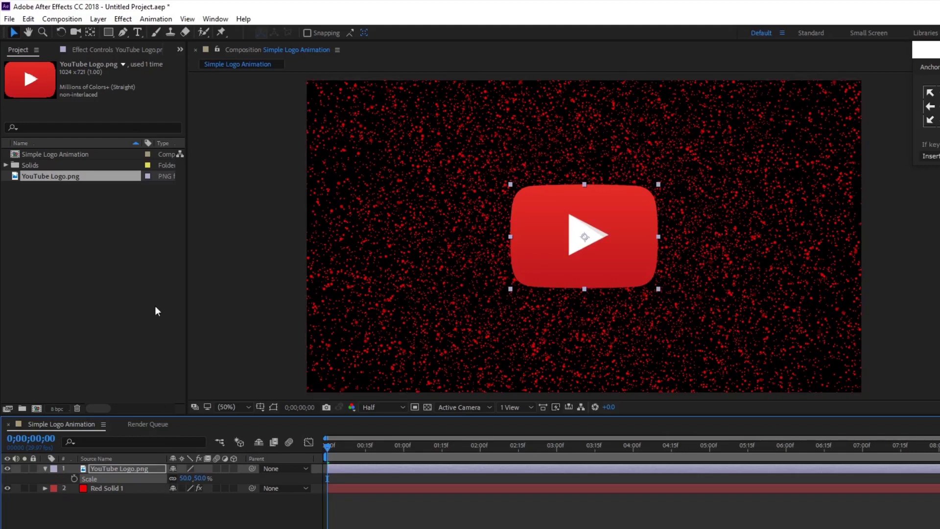
click(137, 32)
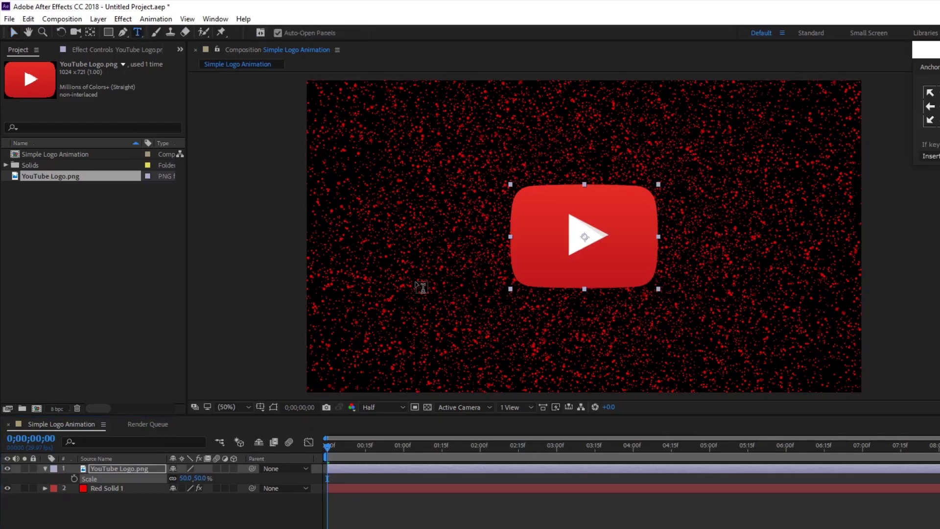
Add white 'YouTube' text below the logo, centred horizontally and sized to 151 px
click(531, 329)
text(You)
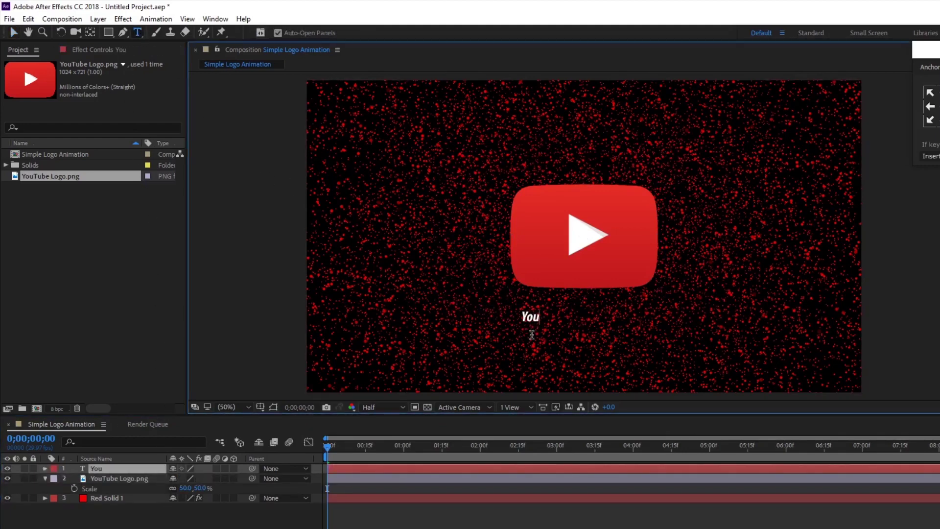
text(Tube)
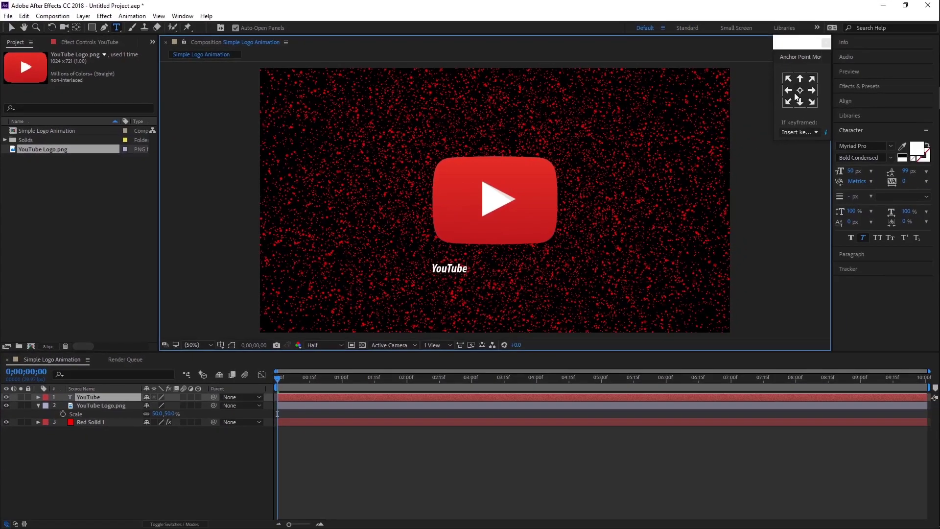
click(800, 91)
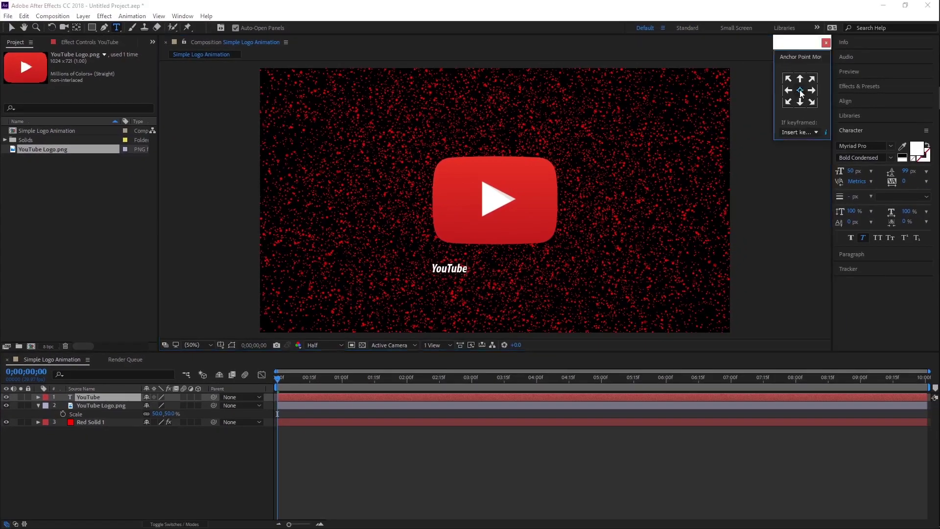
click(848, 102)
click(859, 125)
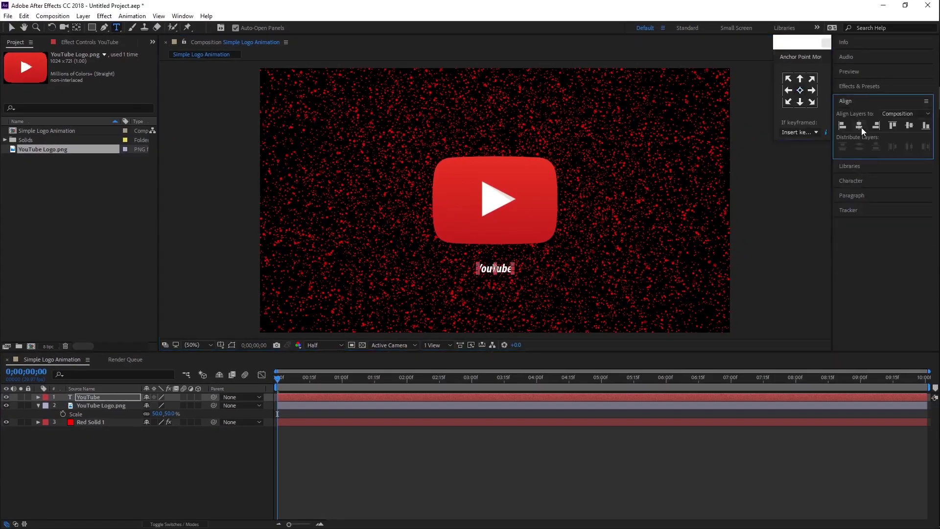
click(856, 183)
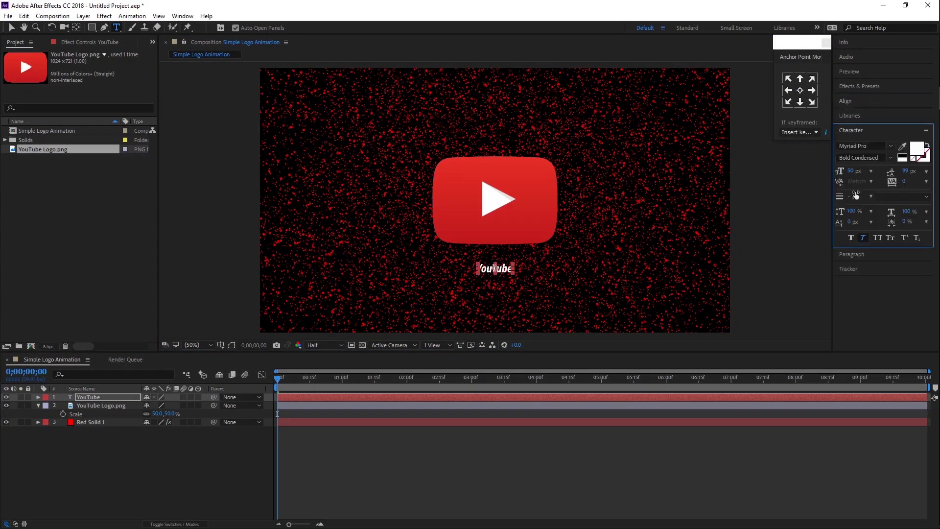
drag(852, 174, 905, 175)
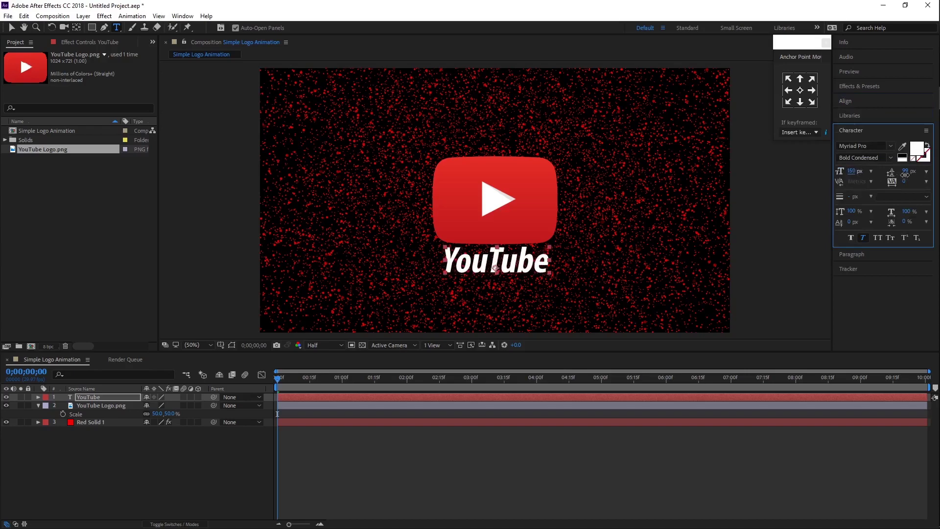
Re-centre the YouTube text horizontally and nudge it upward together with the logo
click(848, 102)
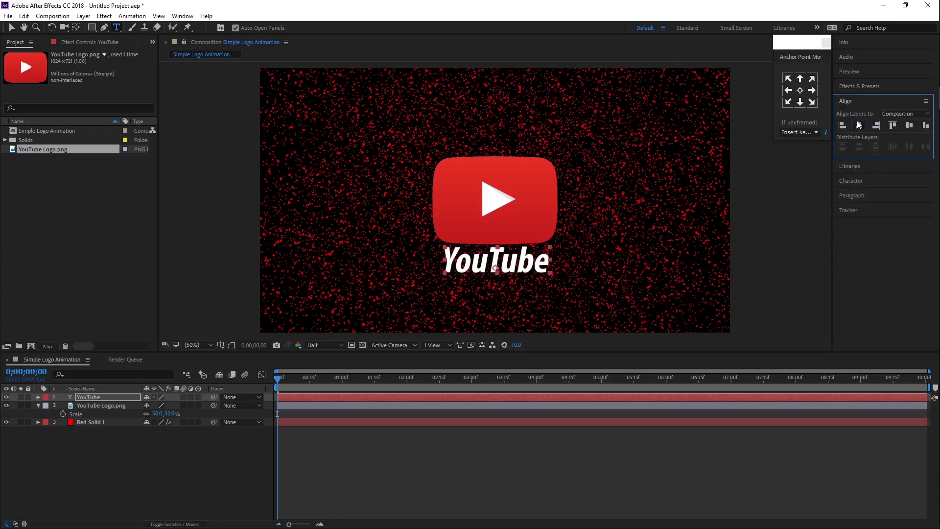
click(858, 126)
click(799, 93)
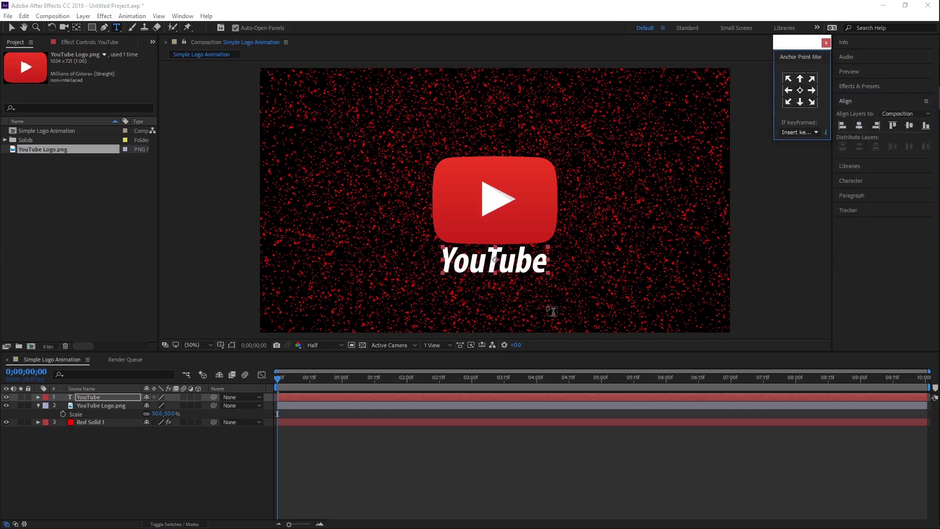
click(345, 397)
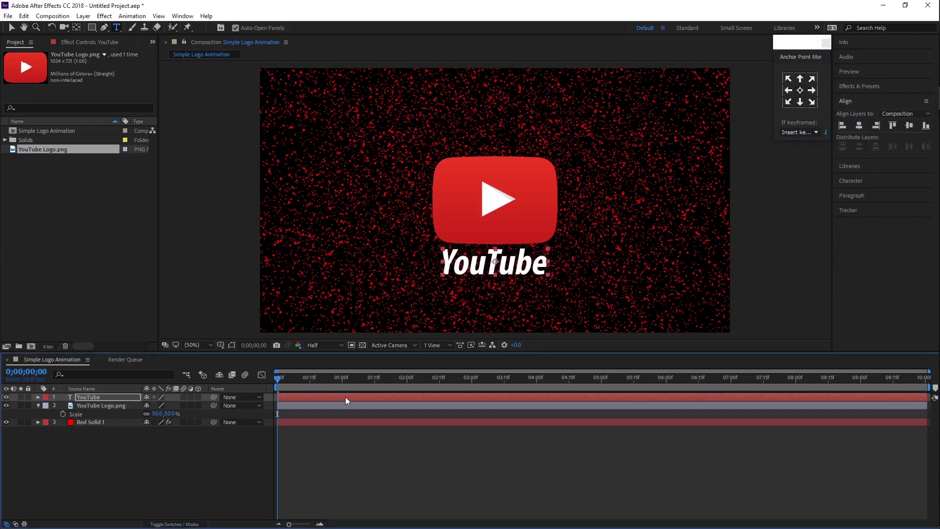
shift+click(340, 405)
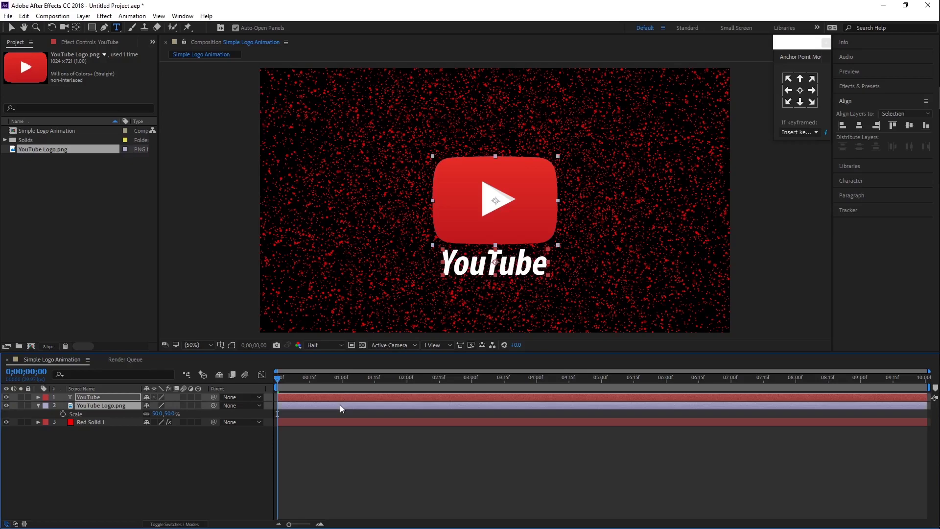
key(shift+Up)
key(shift+Up)
key(shift+Up)
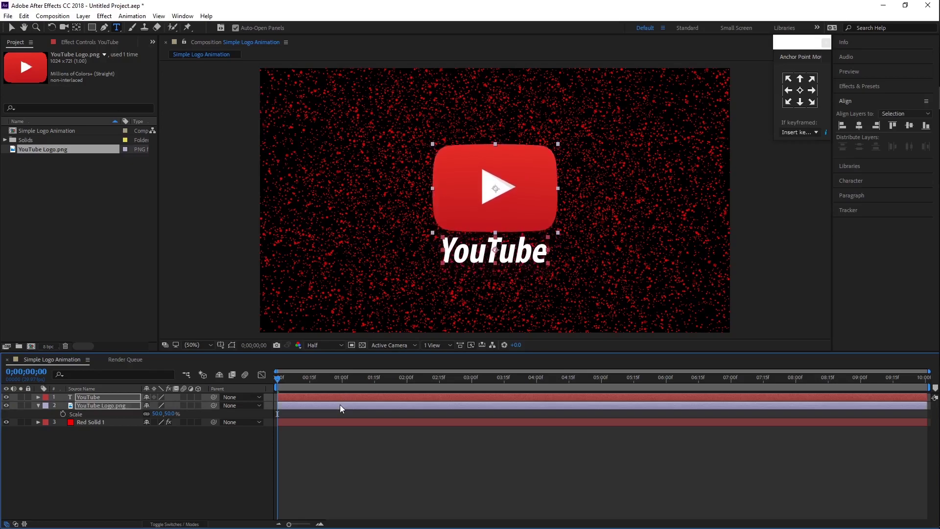
Duplicate the YouTube logo layer
click(125, 441)
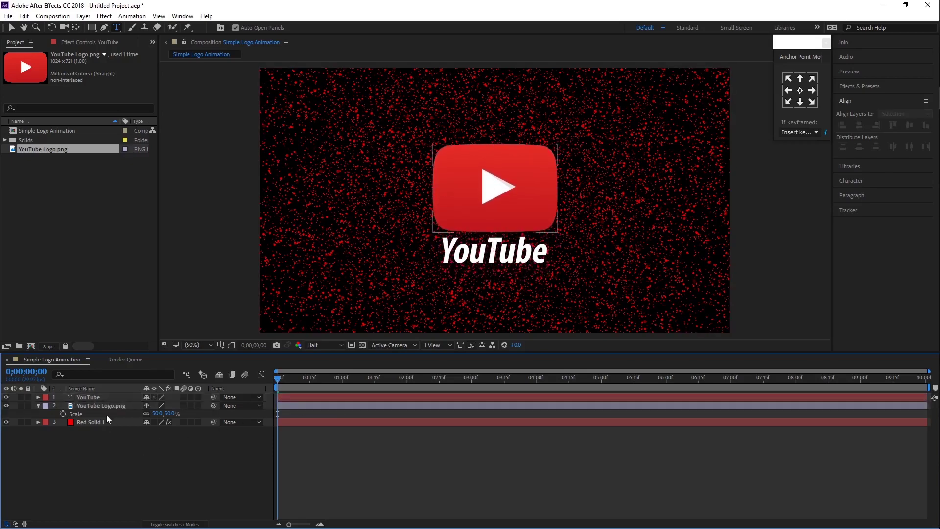
click(101, 406)
key(ctrl+d)
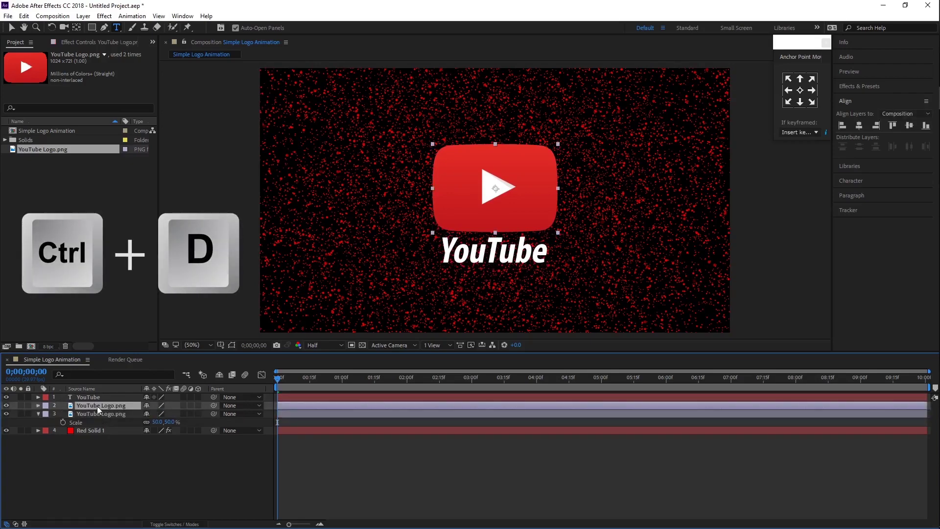
Hide the text and upper logo copy, select the lower copy, and set resolution to Full
click(6, 406)
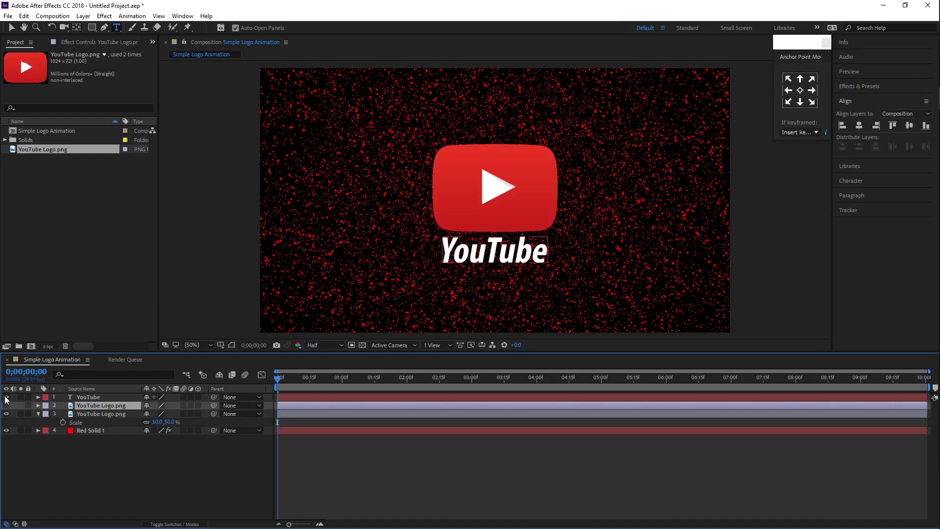
click(109, 413)
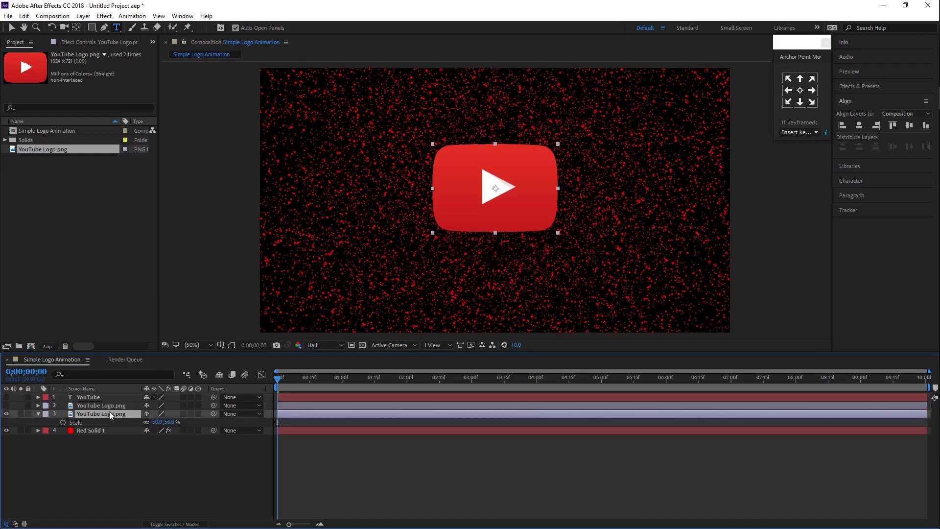
scroll(530, 176, up, 2)
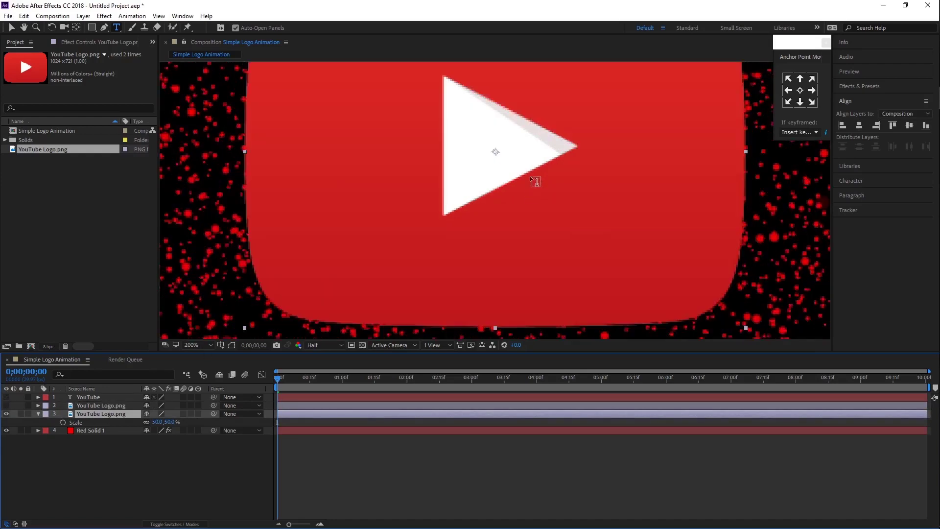
scroll(527, 140, up, 2)
scroll(541, 251, up, 1)
key(ctrl+t)
click(312, 345)
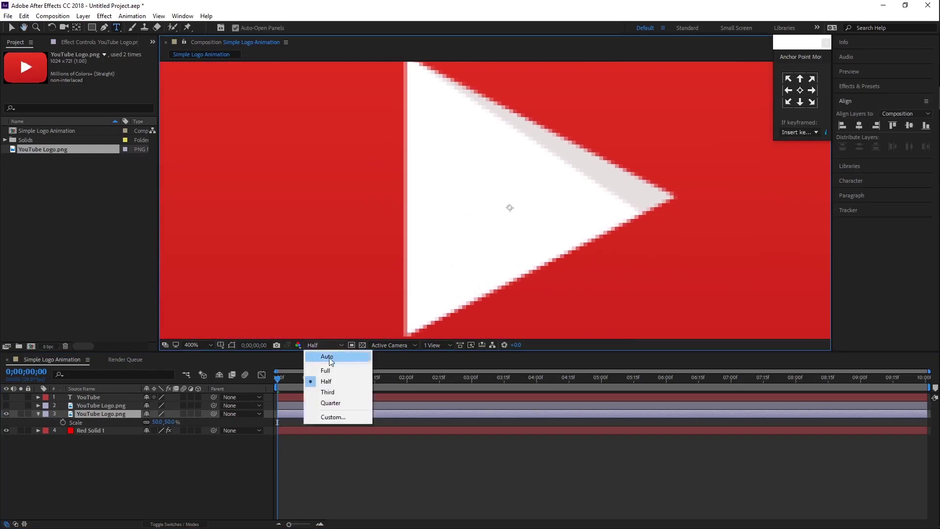
click(335, 373)
Draw a closed triangular Pen mask around the logo's play triangle
drag(340, 360, 336, 383)
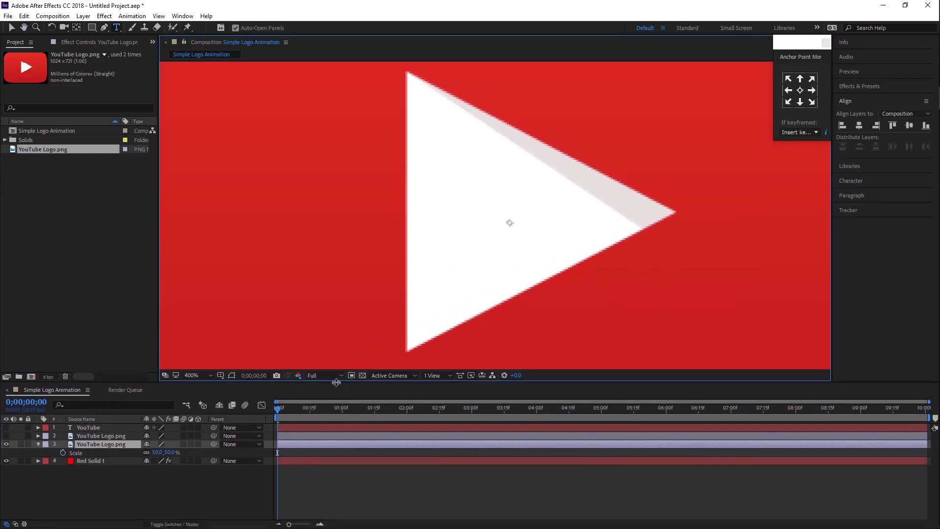
click(104, 28)
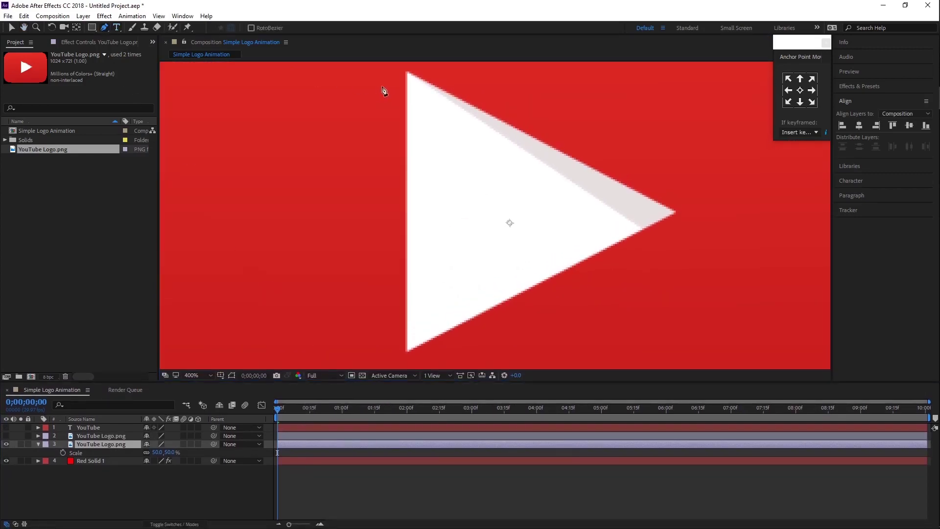
click(407, 72)
click(406, 351)
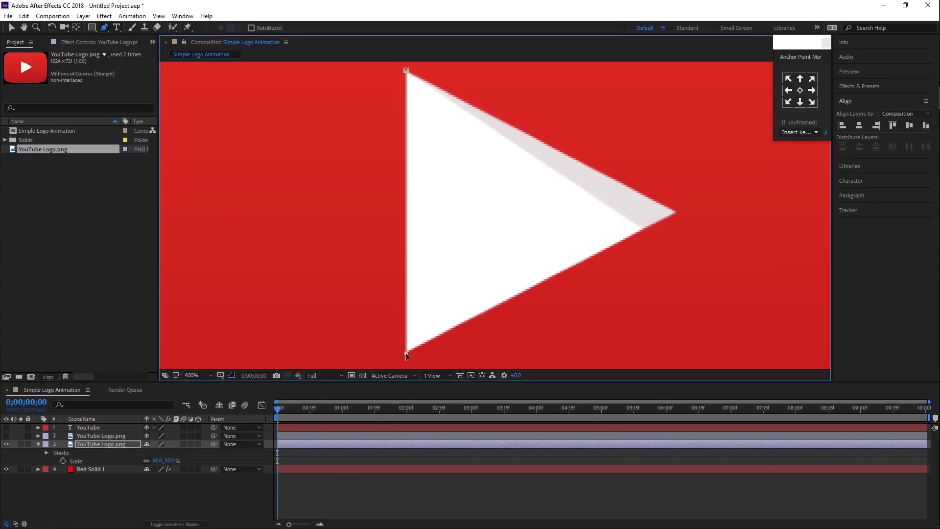
click(677, 213)
click(407, 72)
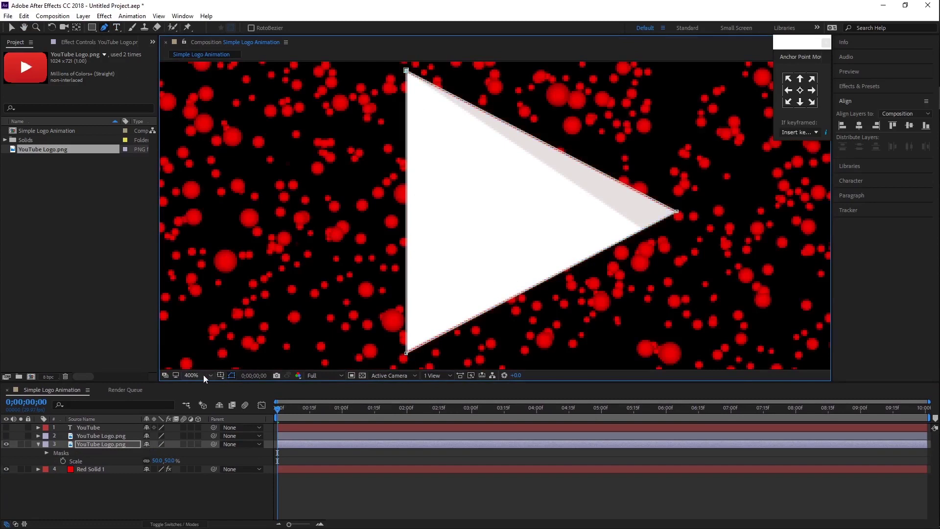
Fit the composition in the viewer and set Mask 1 to Inverted
click(203, 375)
click(210, 196)
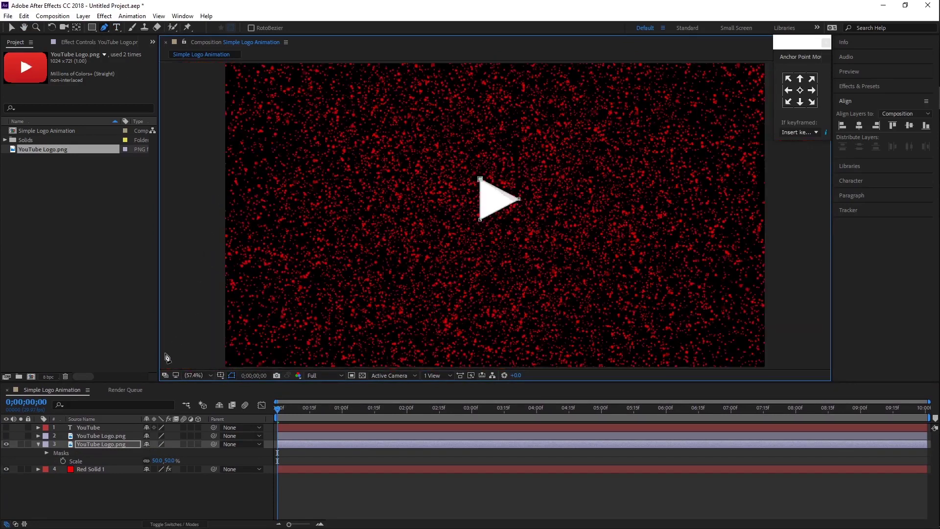
click(46, 452)
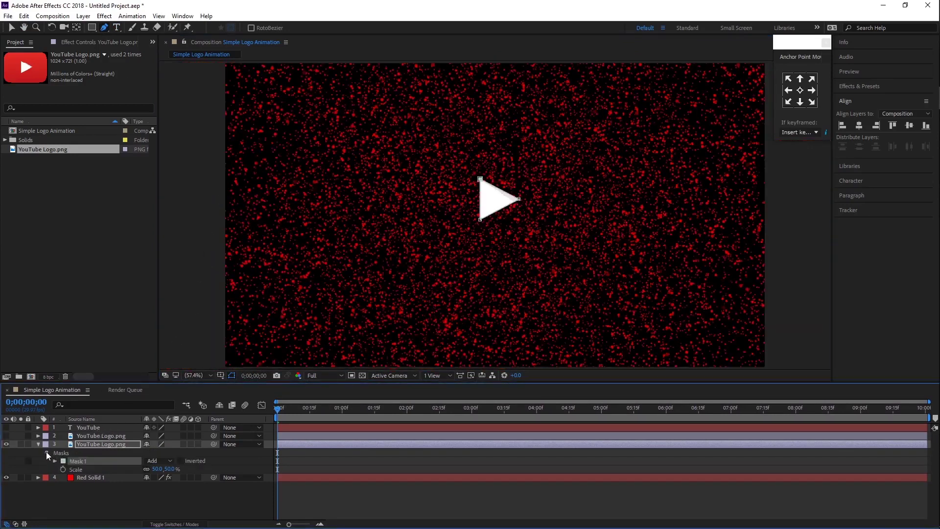
click(181, 461)
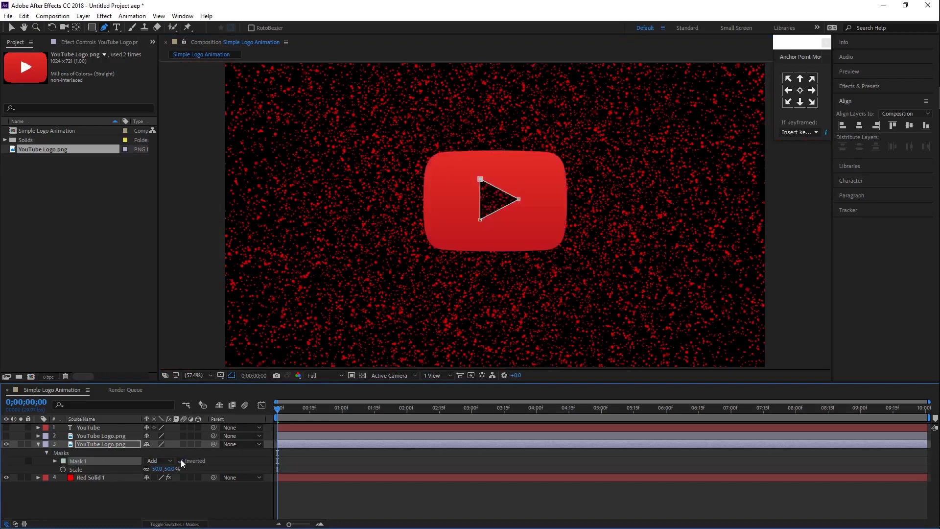
click(176, 491)
Keyframe the masked logo's Scale: 50% at 0;00;01;17 and 1641% at the start
click(113, 444)
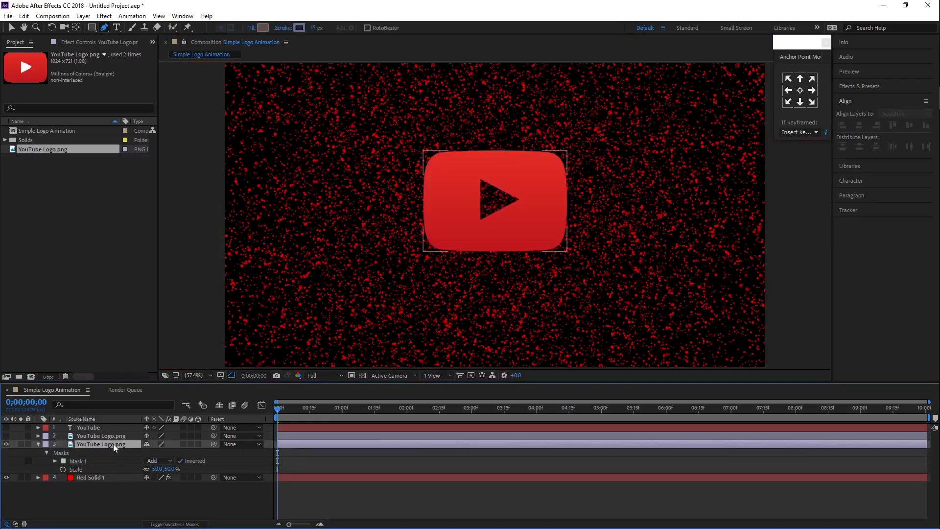
click(63, 469)
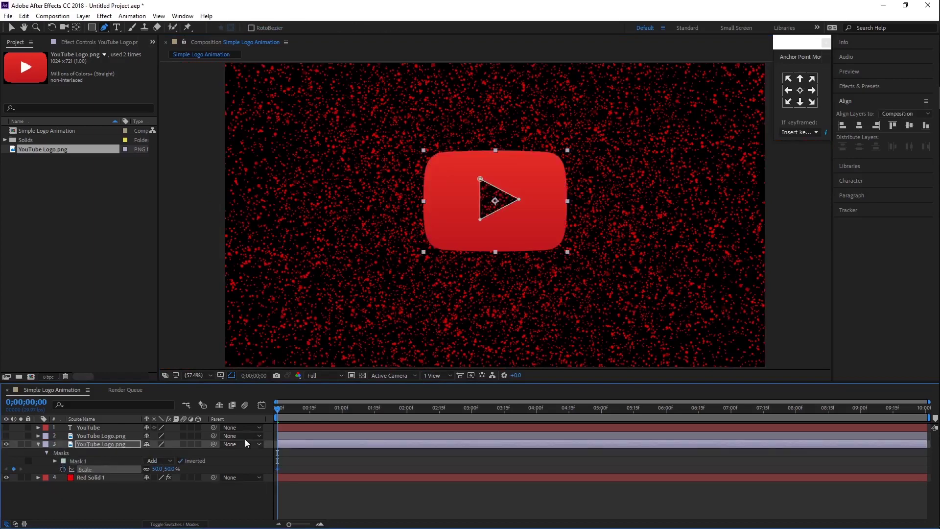
drag(277, 409, 367, 418)
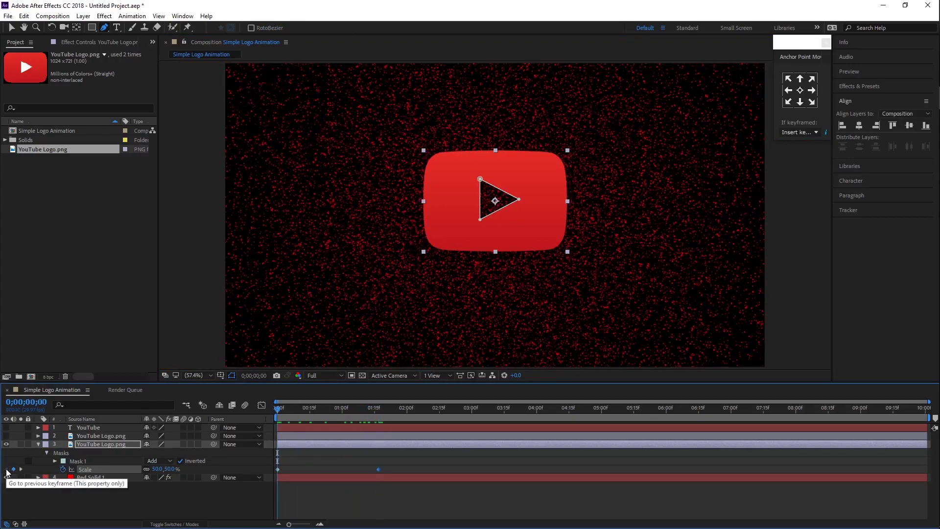
click(7, 470)
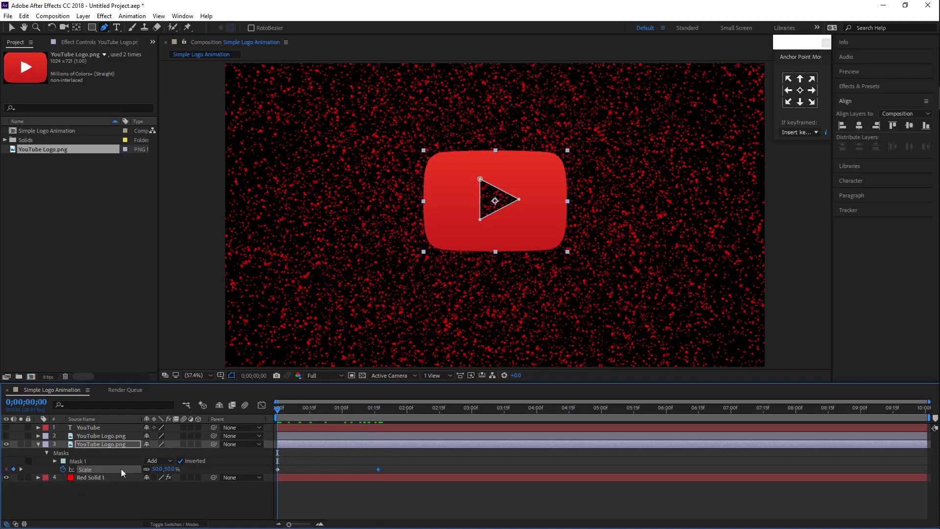
drag(152, 468, 157, 469)
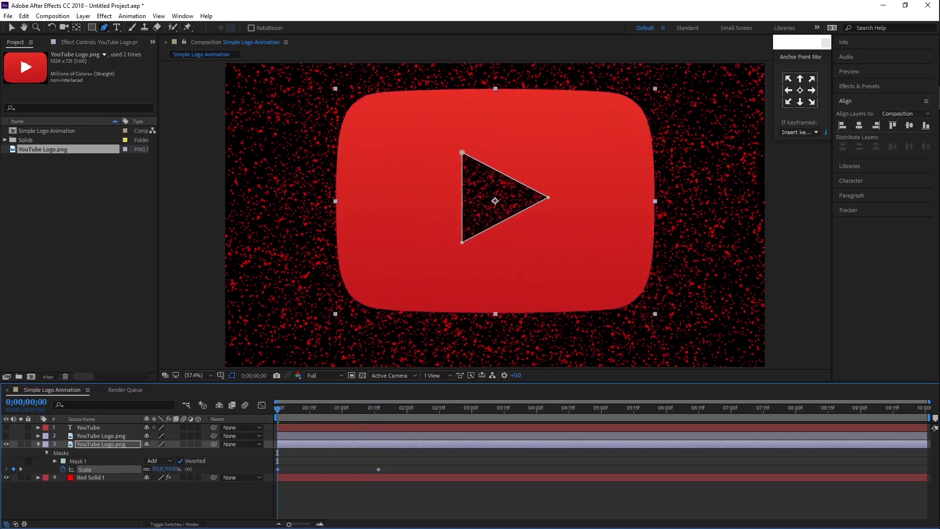
scroll(398, 267, down, 3)
drag(155, 469, 312, 441)
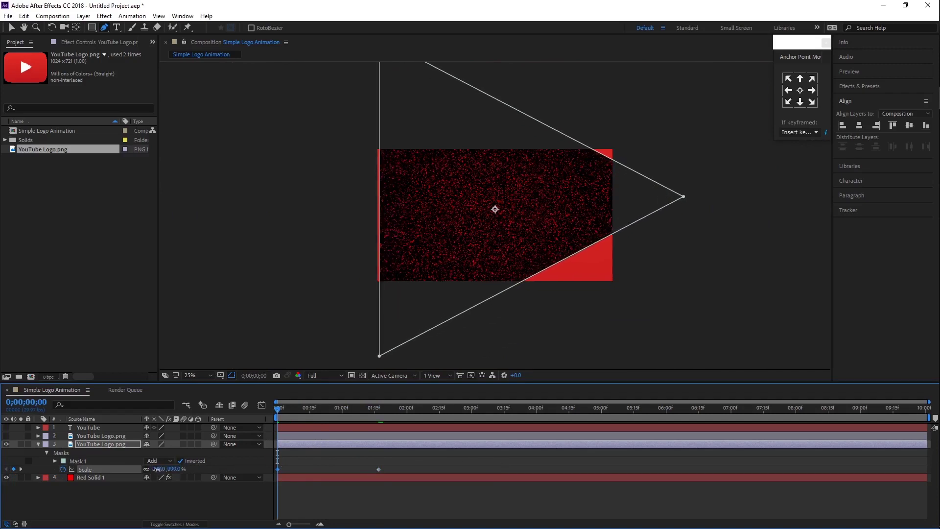
drag(313, 440, 512, 462)
Reveal the logo's Rotation next to Scale and keyframe it at 0° at 1;17
key(shift+r)
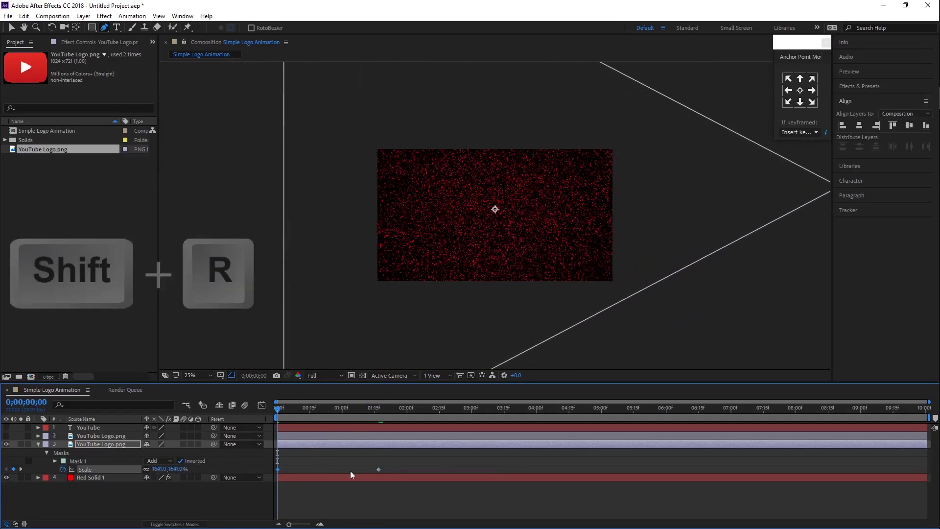
key(shift+r)
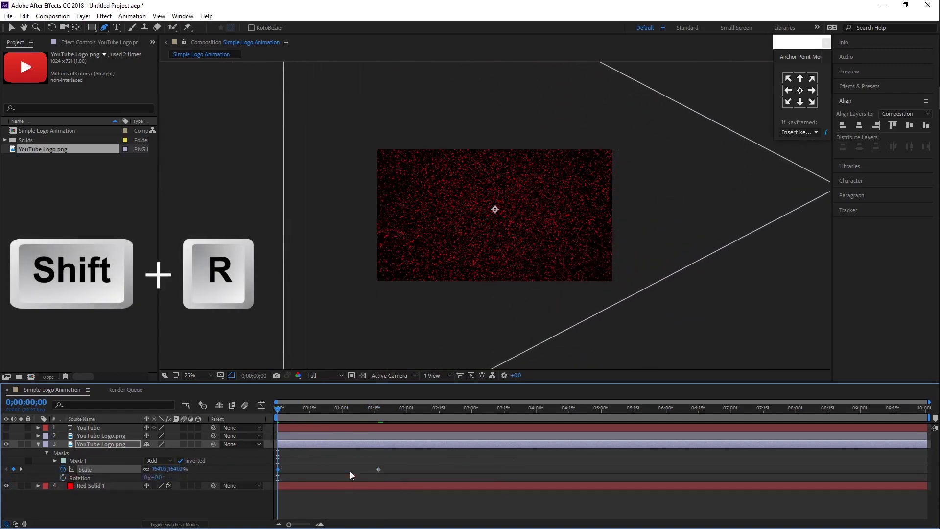
click(63, 477)
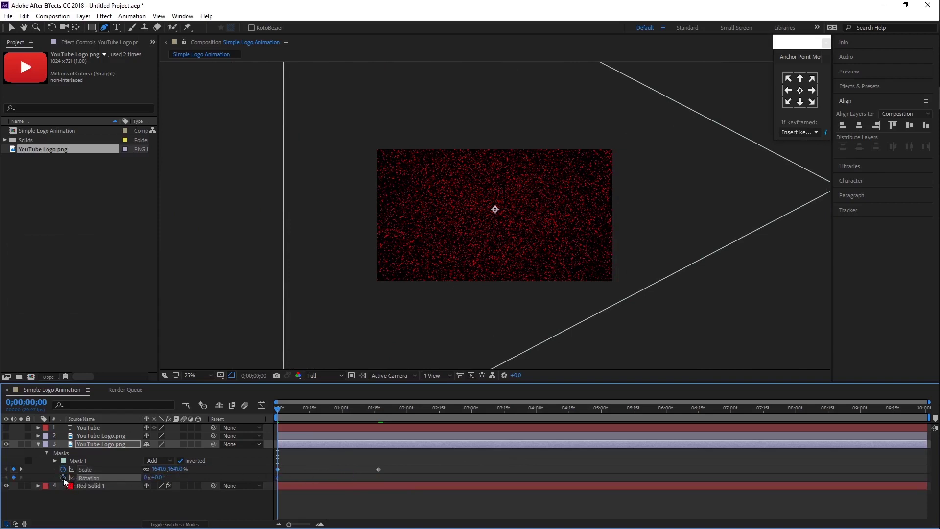
click(20, 471)
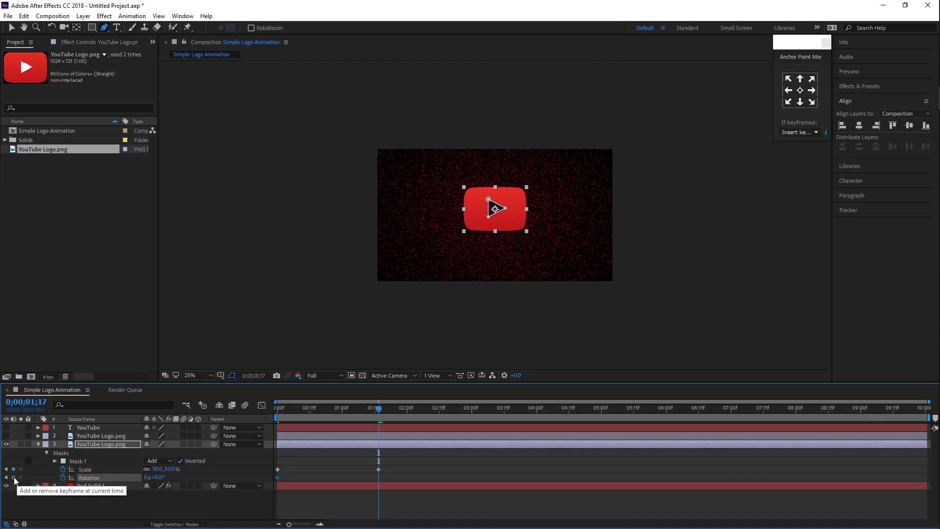
At frame 0, set Rotation to -24° and Scale to 1756%, preview, and select all keyframes
click(7, 478)
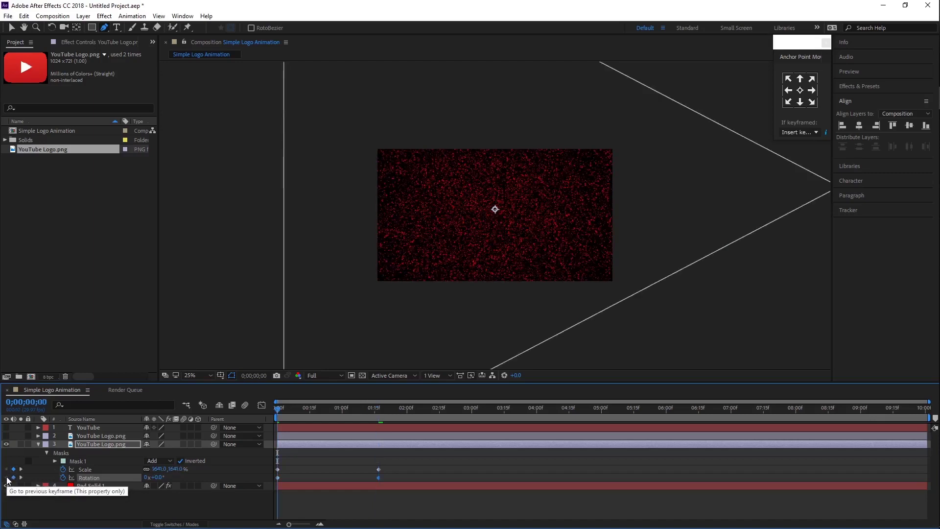
drag(147, 478, 144, 478)
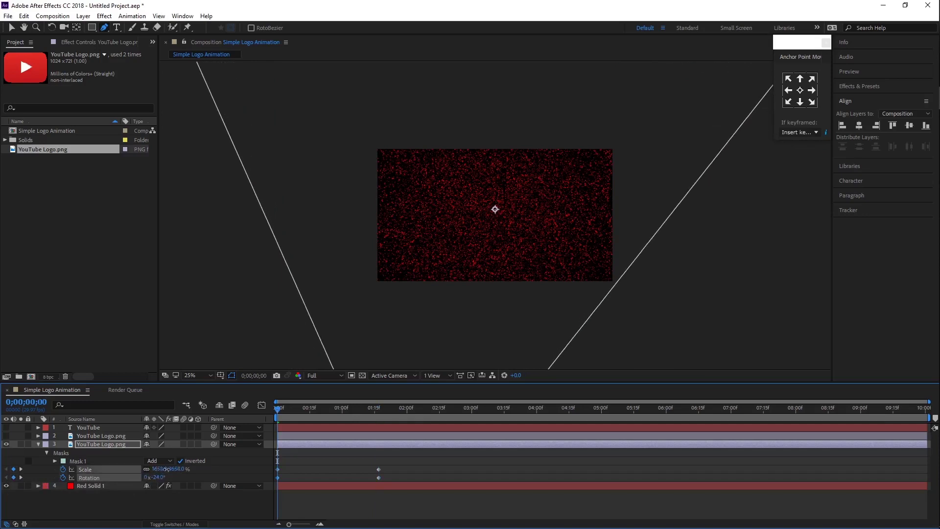
drag(158, 472, 191, 467)
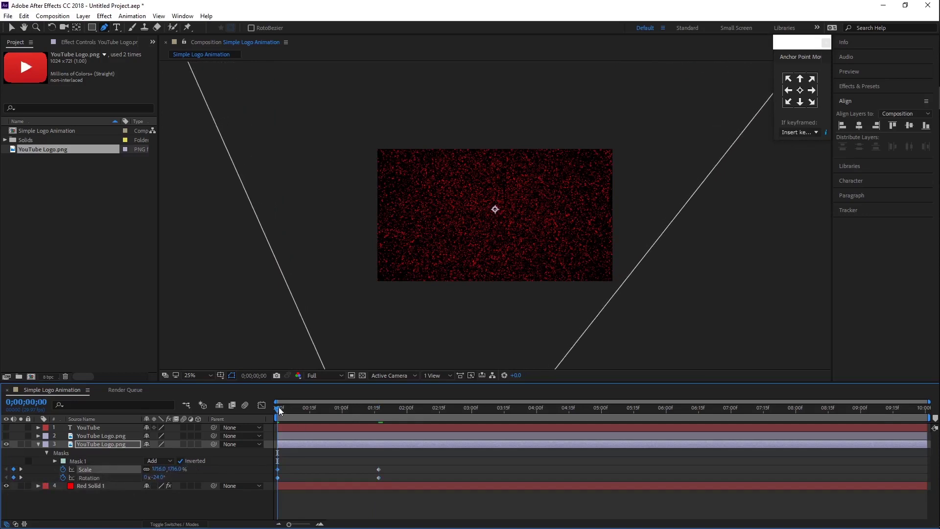
mouse_move(279, 409)
mouse_down()
mouse_move(385, 415)
mouse_move(267, 434)
mouse_up()
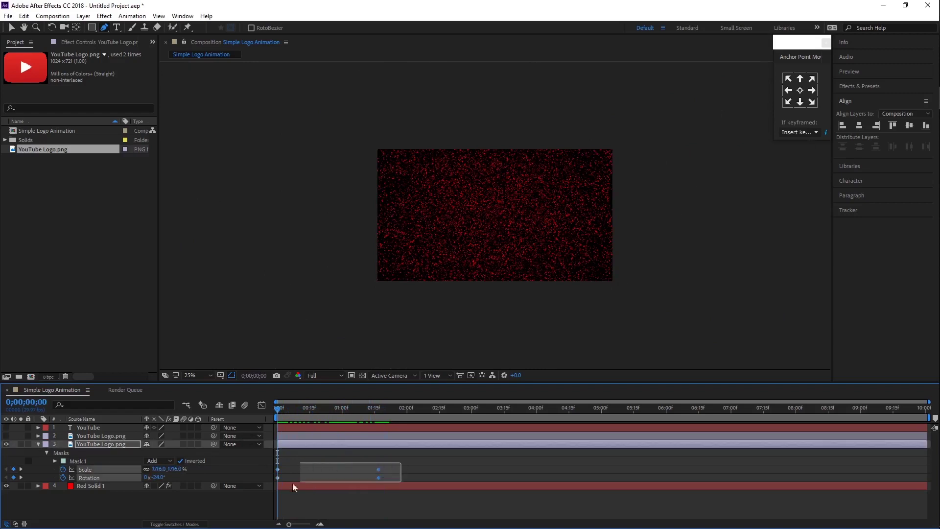
drag(397, 462, 288, 482)
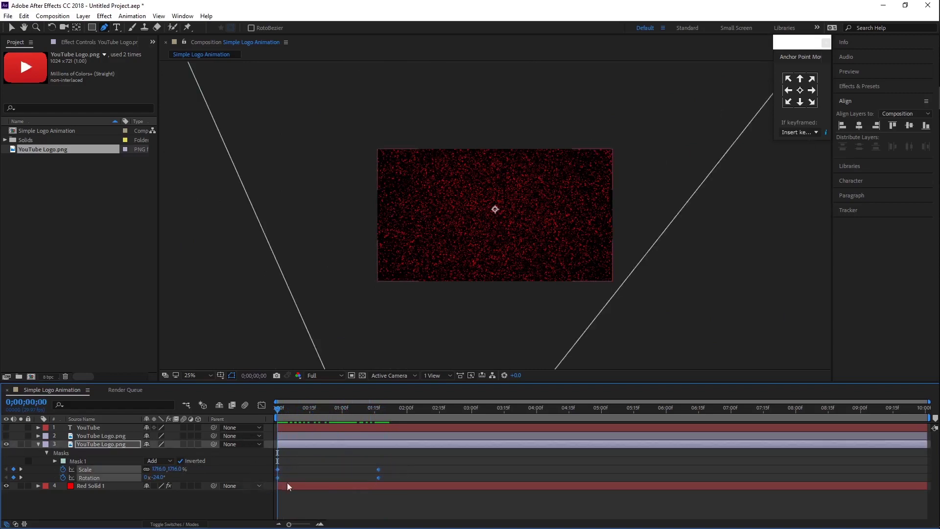
Apply Keyframe Assistant > Easy Ease to the selected keyframes and set viewer magnification to Fit
right_click(379, 473)
mouse_move(420, 463)
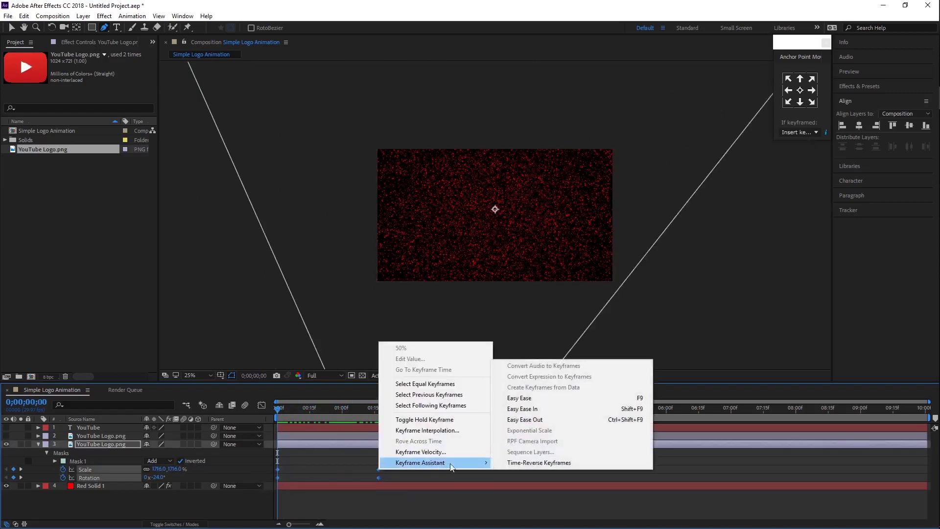
click(541, 400)
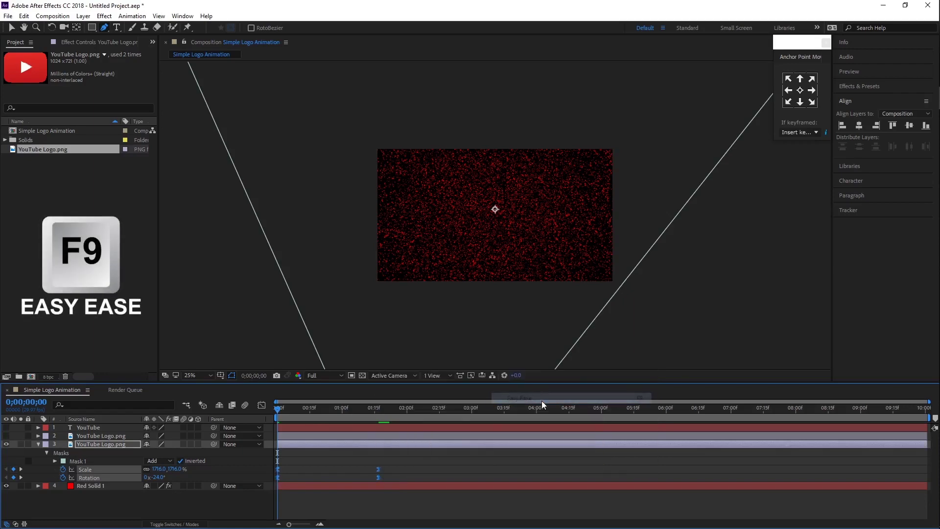
click(207, 375)
click(200, 200)
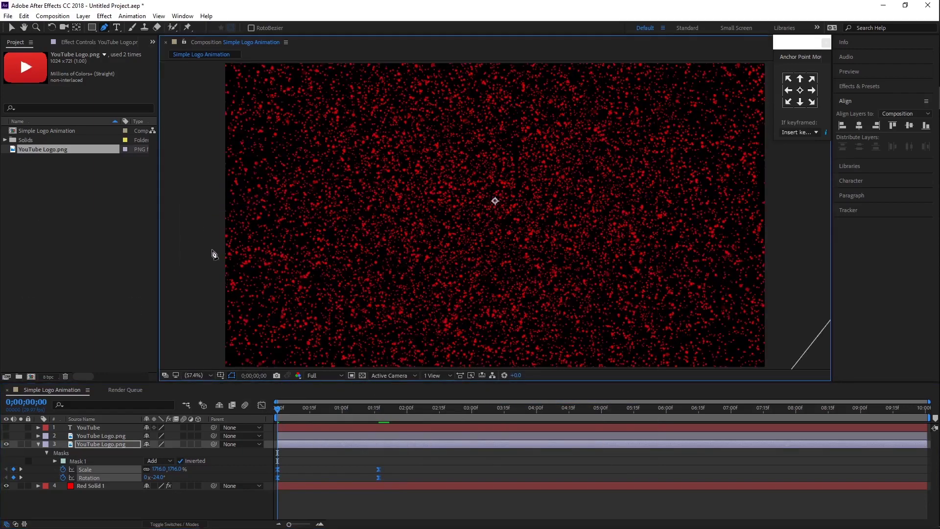
In the Graph Editor's speed graph, select both Scale keyframes and pull their influence handles steeper
click(262, 405)
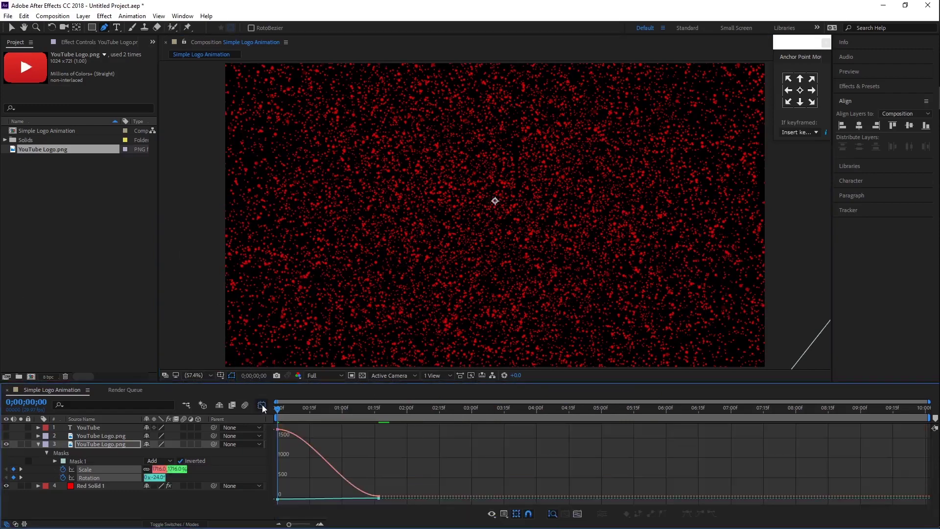
click(506, 516)
click(549, 420)
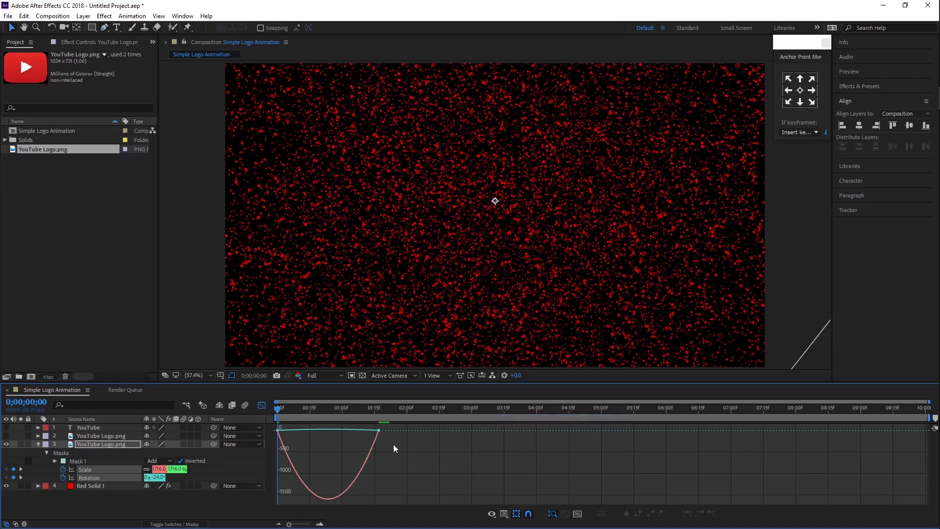
drag(392, 445, 233, 416)
drag(294, 436, 367, 435)
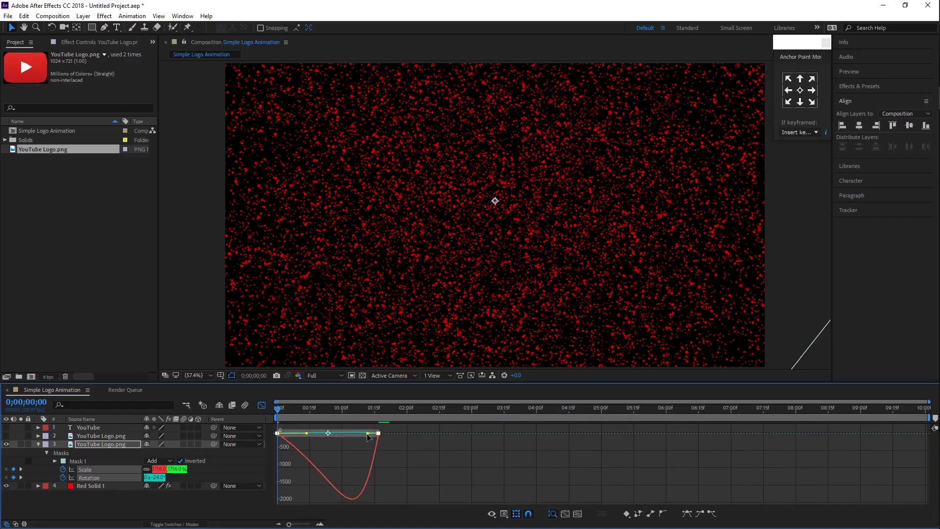
Preview the zoom-in, refine the Scale easing handles, and close the Graph Editor
key(space)
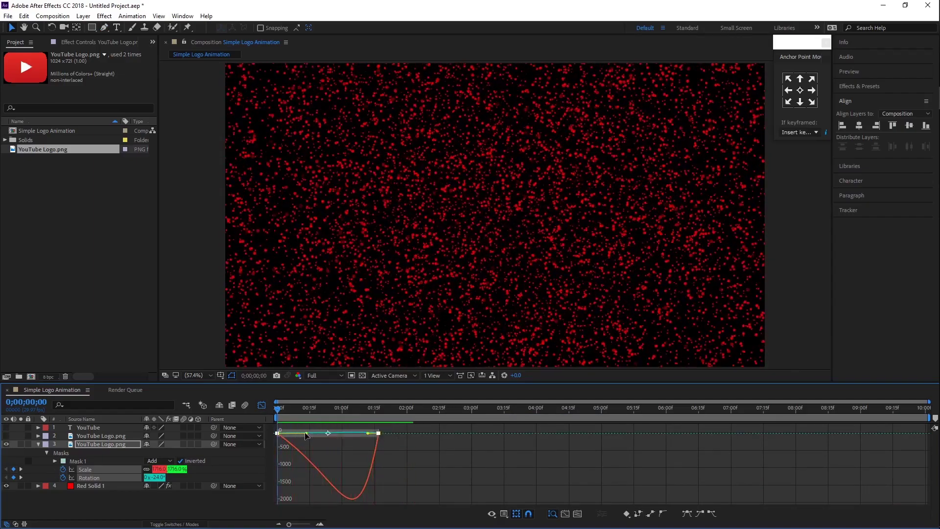
drag(308, 434, 310, 433)
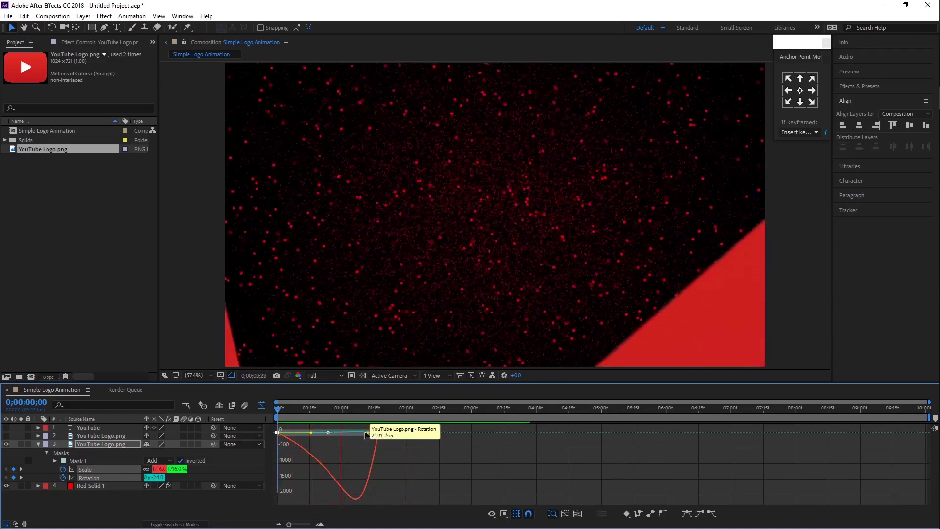
drag(368, 434, 364, 433)
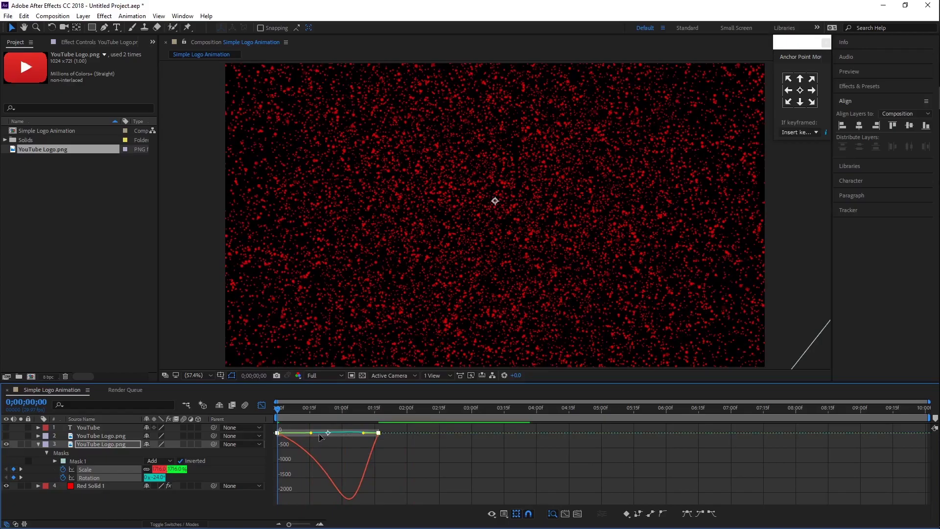
key(space)
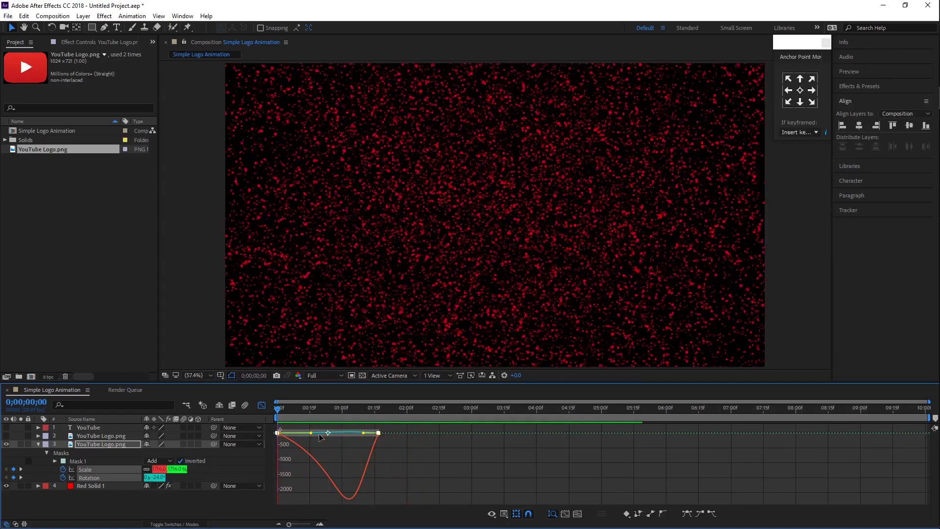
key(space)
click(262, 405)
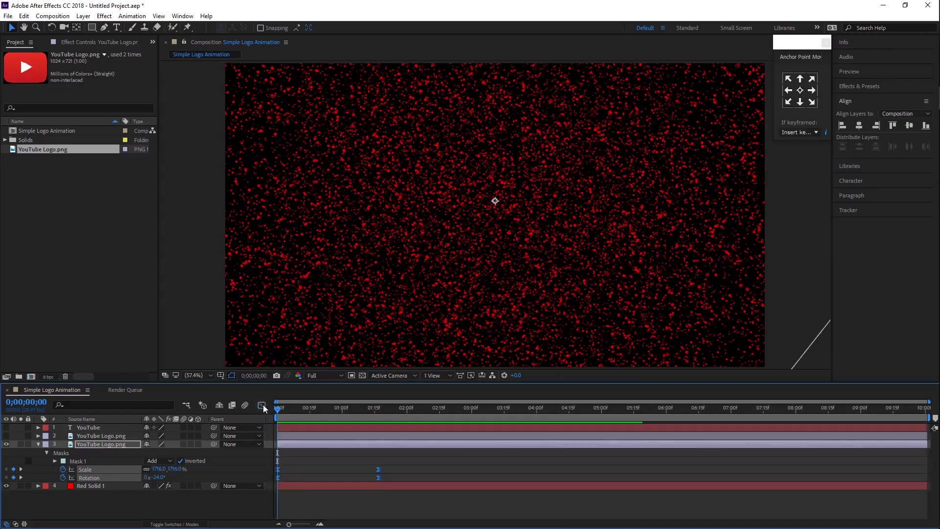
At 50% view, shift the Scale and Rotation keyframes later, with the first Rotation keyframe a few frames later
key(comma)
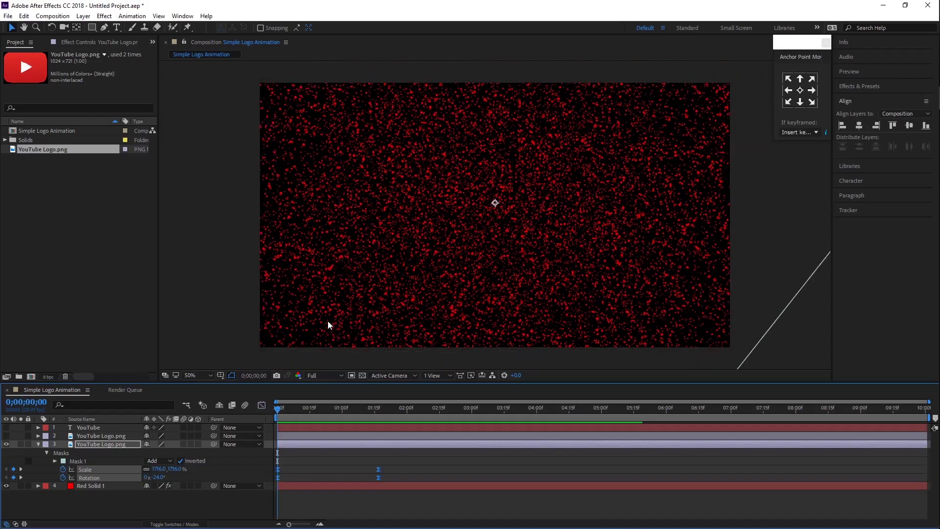
drag(279, 409, 344, 421)
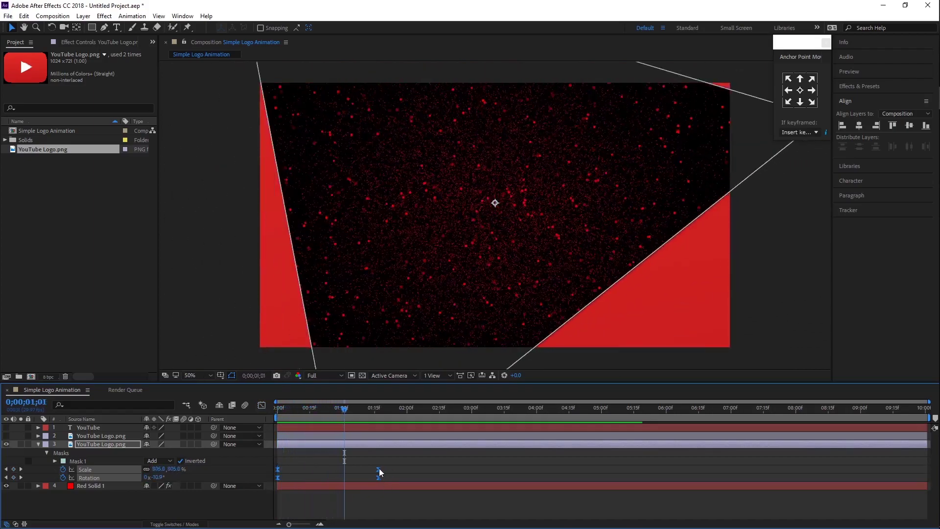
mouse_move(380, 468)
mouse_down()
mouse_move(445, 470)
mouse_move(453, 479)
mouse_move(432, 479)
mouse_up()
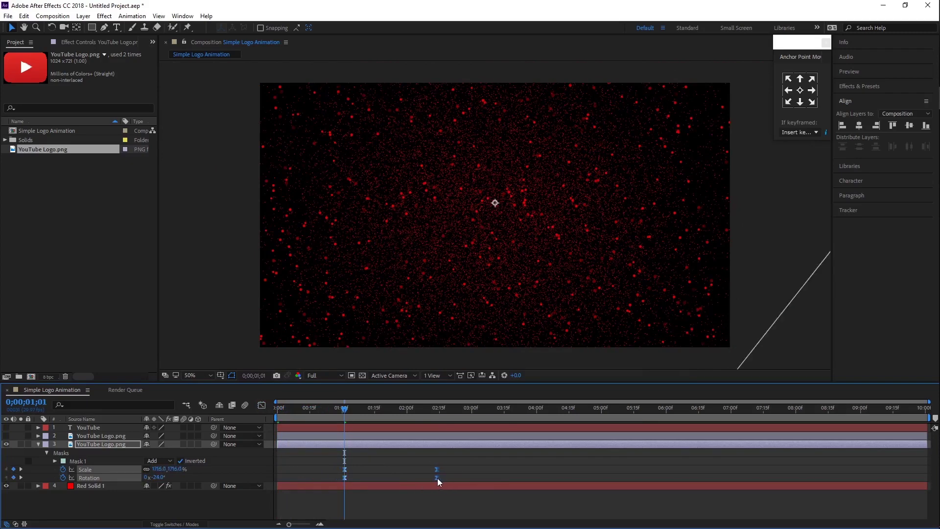
drag(345, 410, 365, 437)
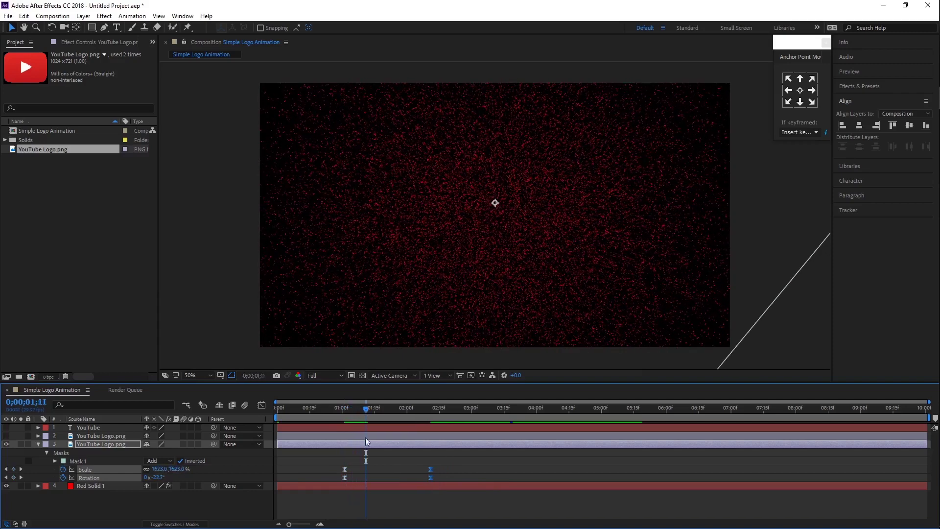
drag(345, 478, 364, 479)
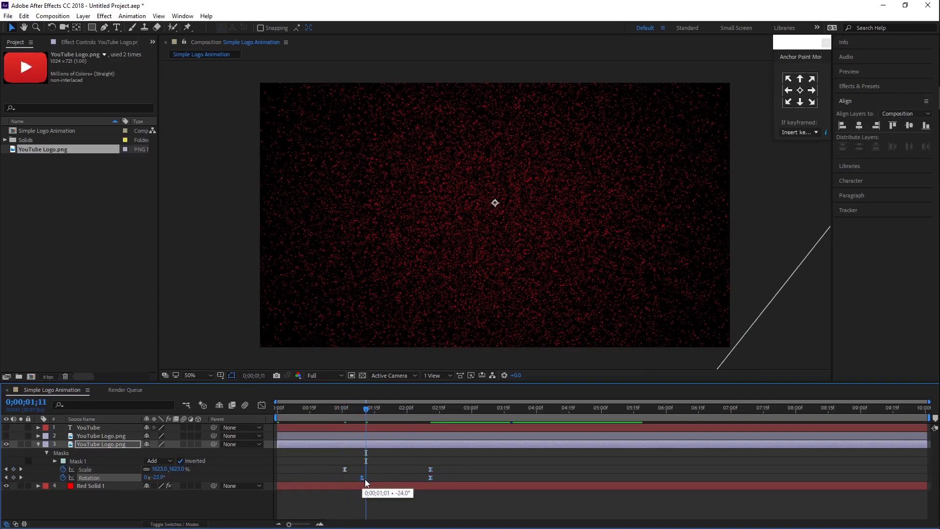
drag(365, 414, 429, 422)
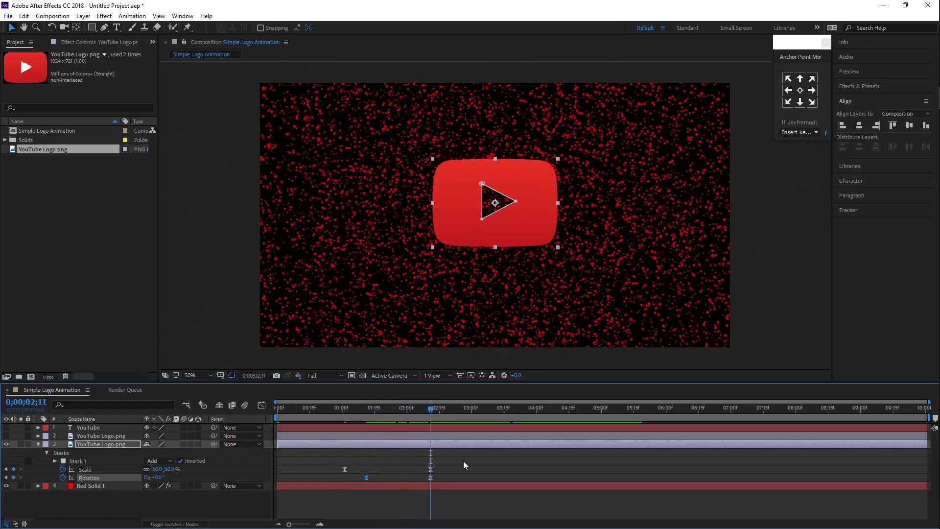
key(space)
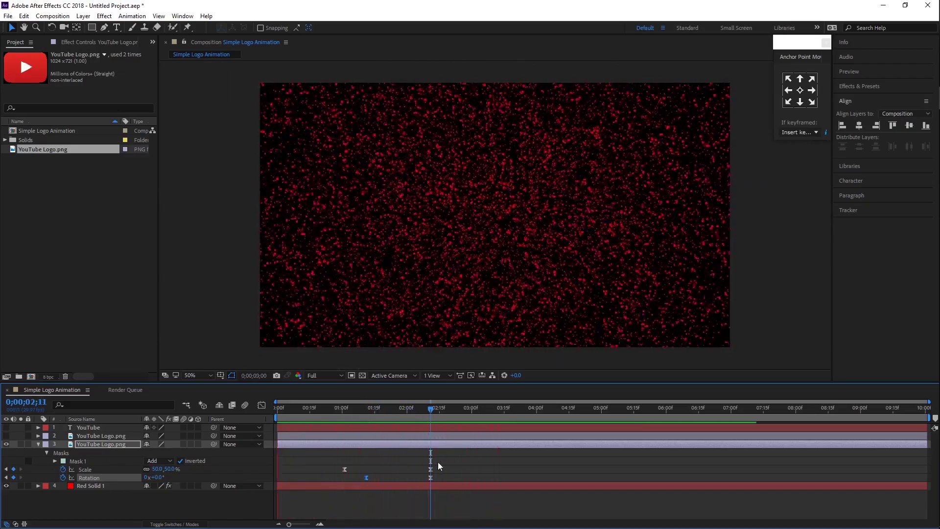
Refine the keyframe timing so the zoom-in lands near two seconds, previewing between adjustments
drag(418, 460, 439, 477)
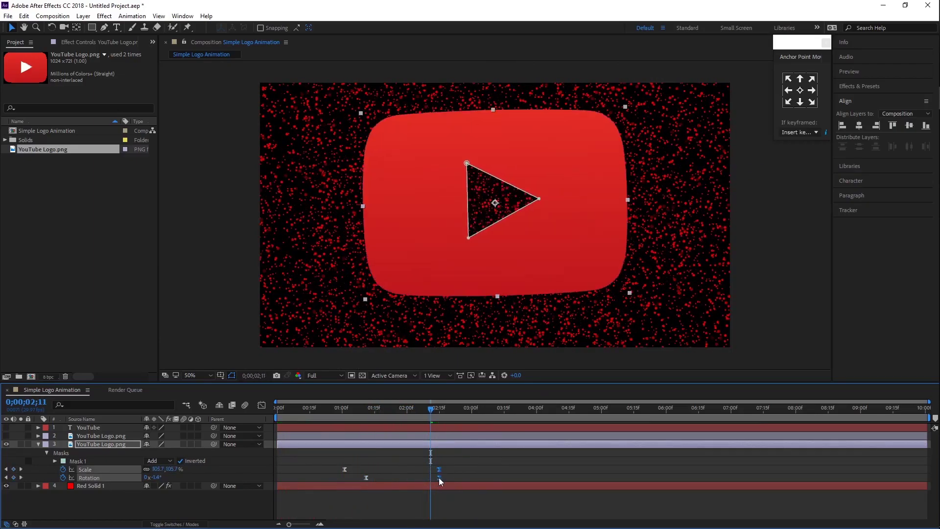
key(space)
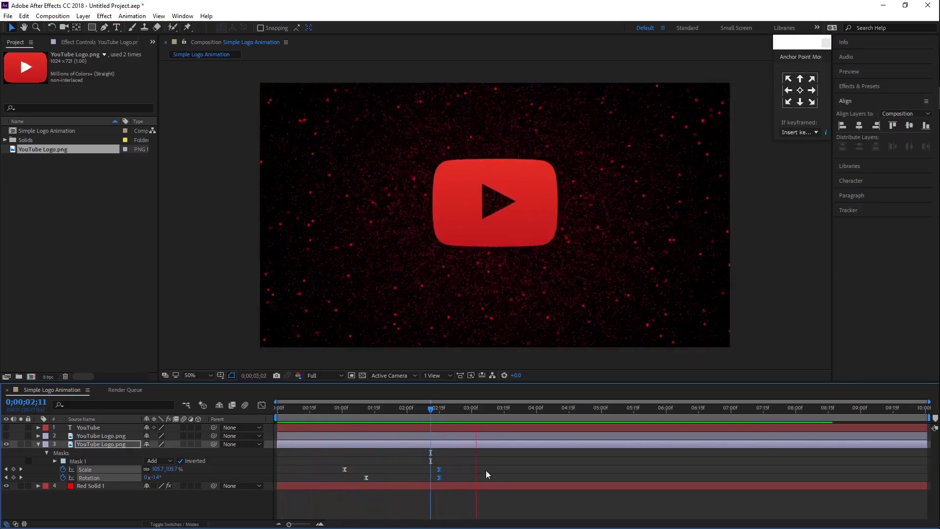
key(space)
mouse_move(337, 410)
mouse_down()
mouse_move(316, 412)
mouse_move(366, 433)
mouse_up()
mouse_move(467, 460)
mouse_down()
mouse_move(325, 485)
mouse_move(322, 468)
mouse_up()
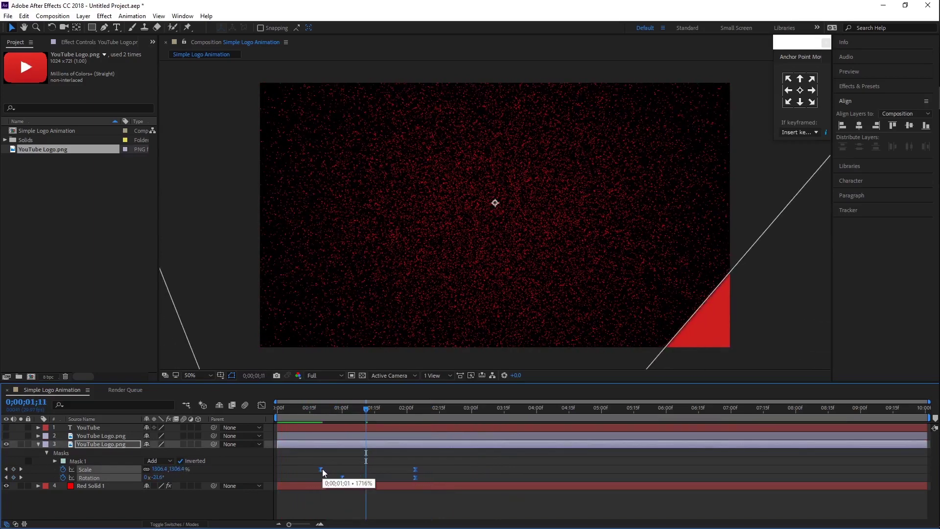
drag(416, 468, 409, 468)
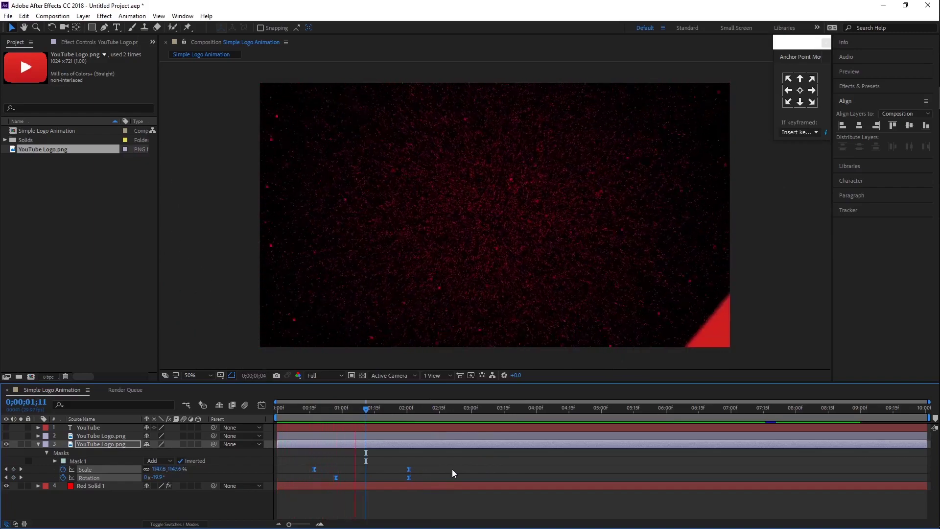
key(space)
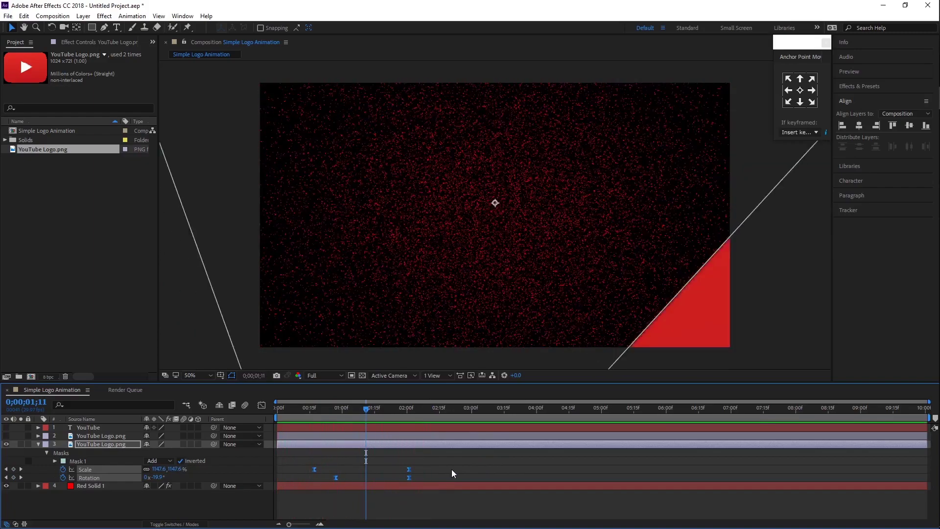
drag(366, 411, 398, 418)
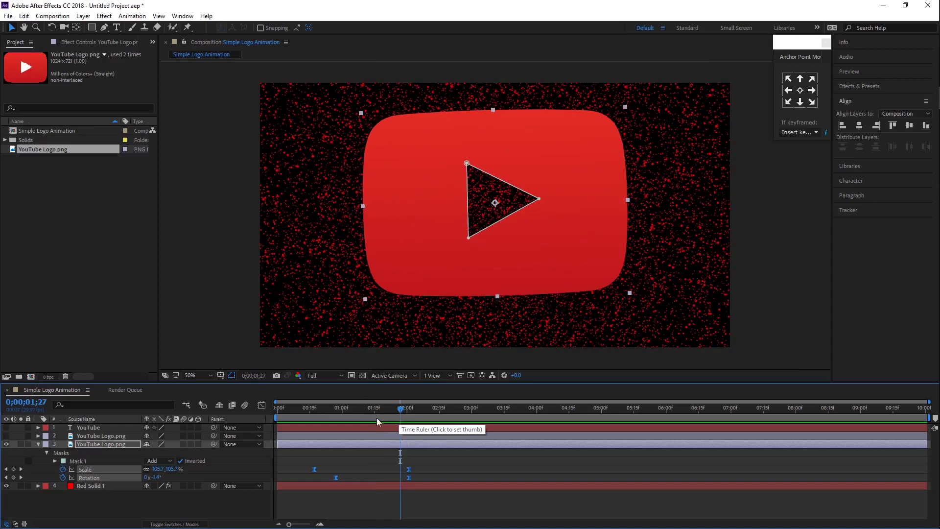
Set Red Solid 1's TrkMat to Alpha Inverted Matte "YouTube Logo.png" and nudge the logo keyframes
click(109, 485)
click(166, 524)
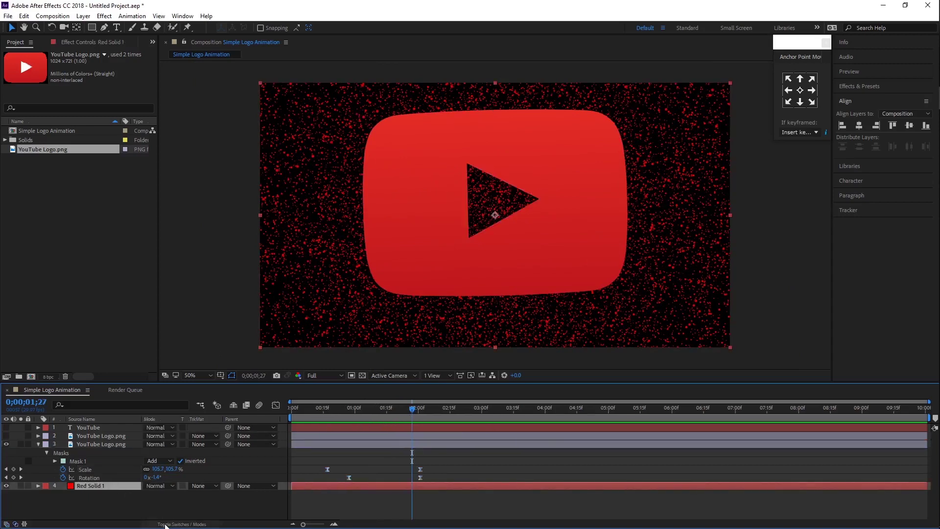
click(216, 484)
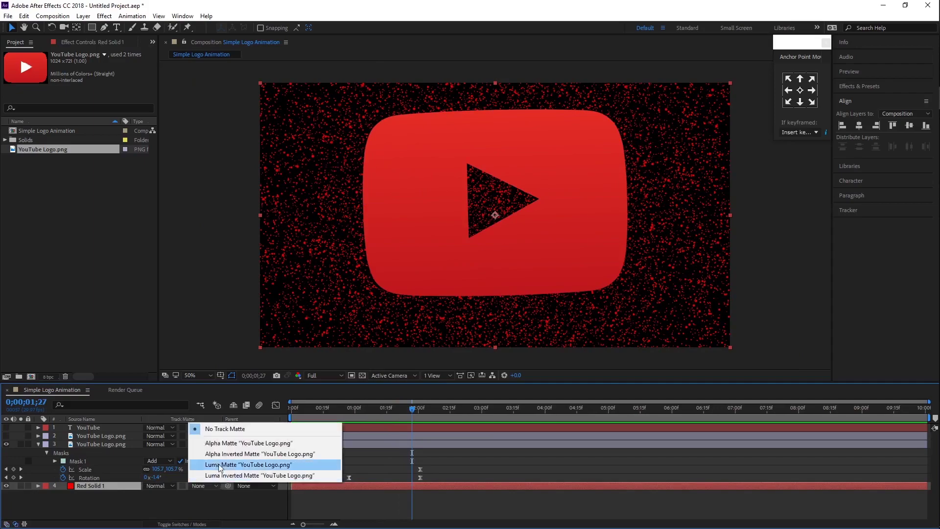
click(293, 455)
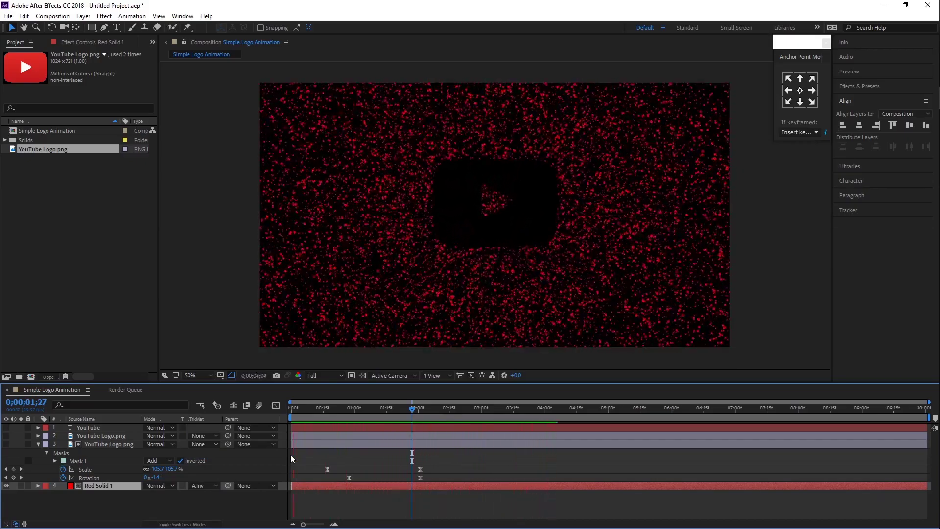
key(space)
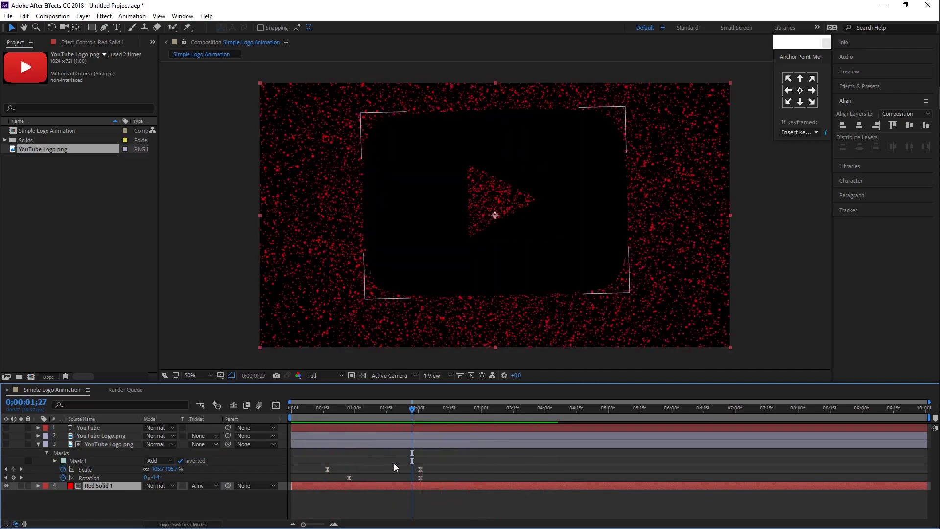
mouse_move(395, 463)
mouse_down()
mouse_move(424, 483)
mouse_move(427, 471)
mouse_move(327, 486)
mouse_move(321, 469)
mouse_up()
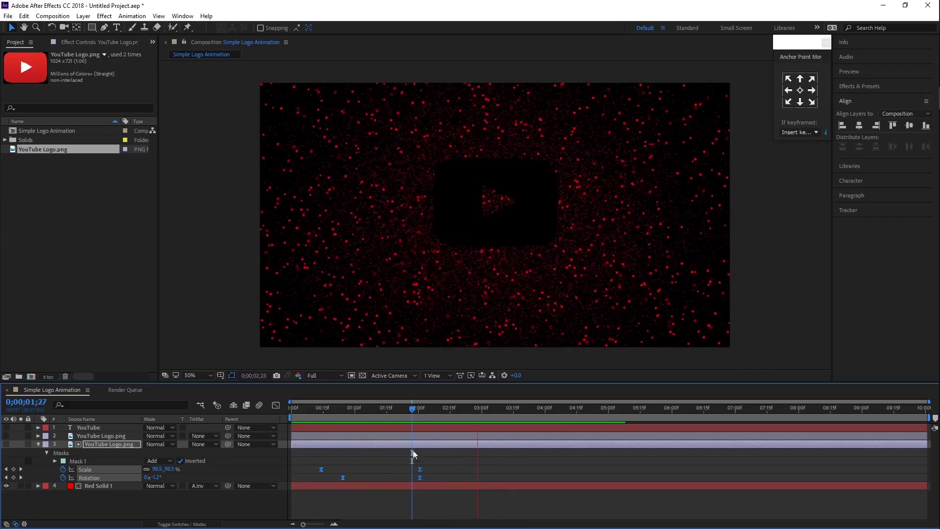
key(space)
drag(411, 408, 421, 412)
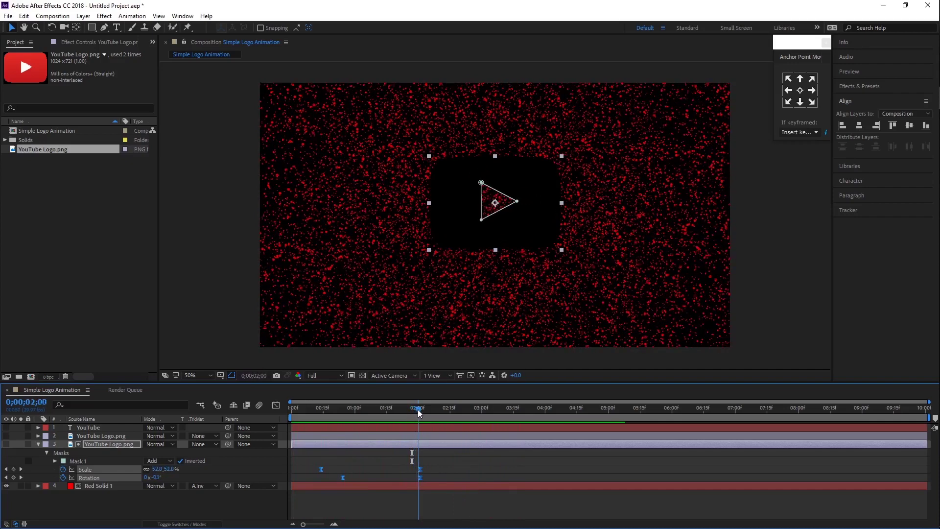
click(420, 437)
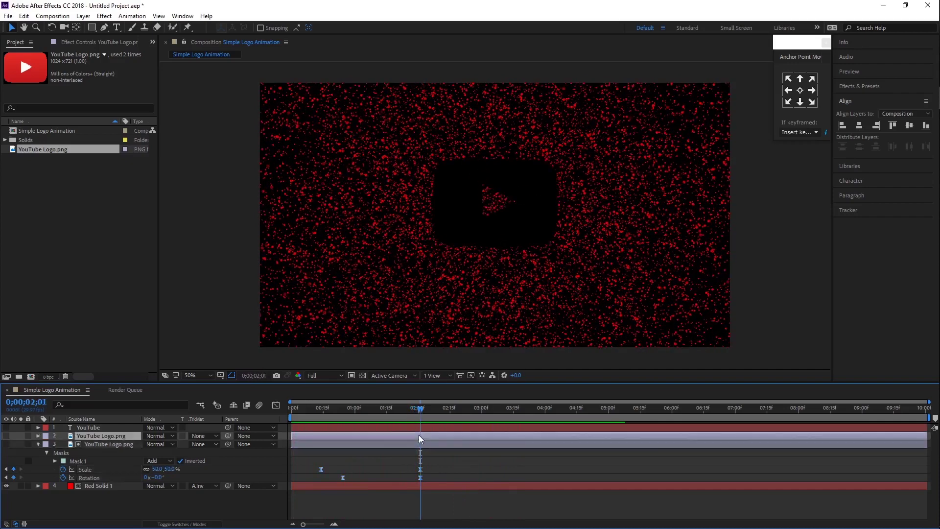
Make the logo copy and YouTube text layers visible and select the old Effects & Presets search term
click(7, 436)
click(7, 428)
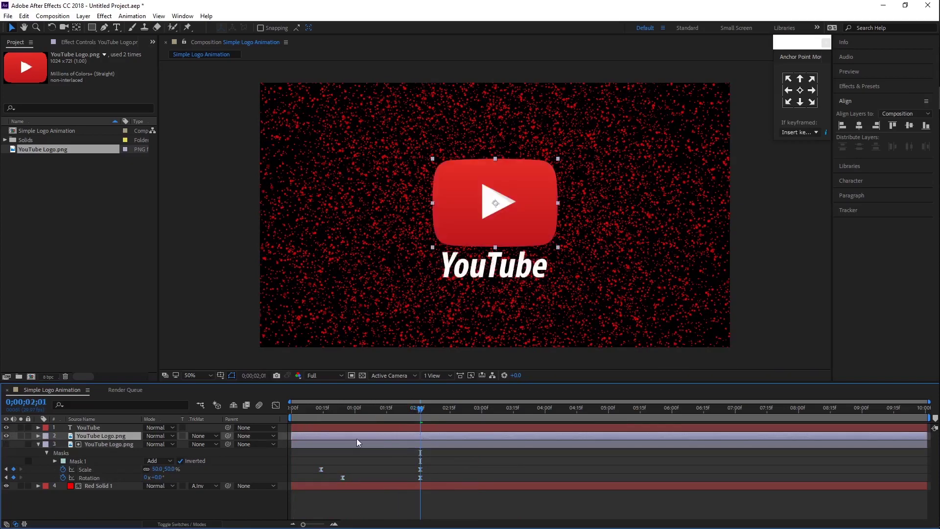
click(871, 87)
click(863, 99)
text(fade)
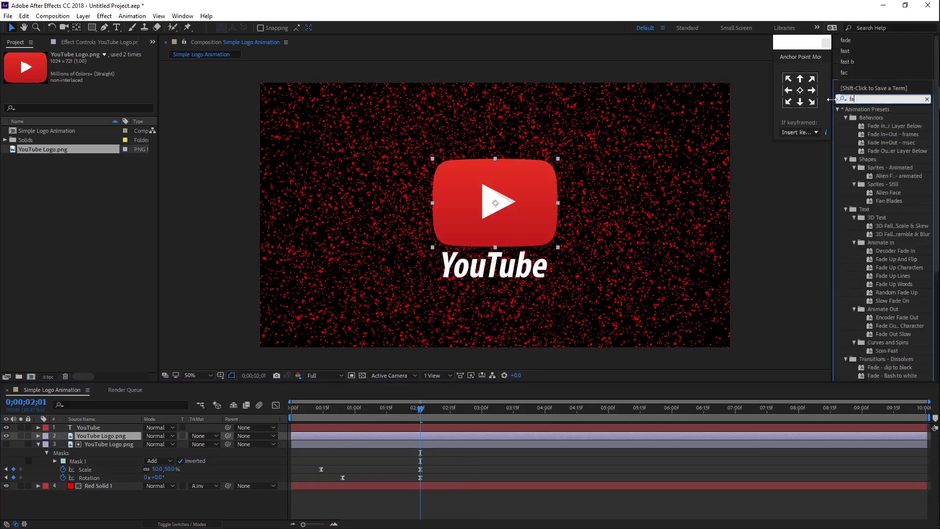
Apply the Fade In+Out - msec preset to both the YouTube Logo.png and YouTube text layers
click(891, 142)
drag(892, 142, 429, 398)
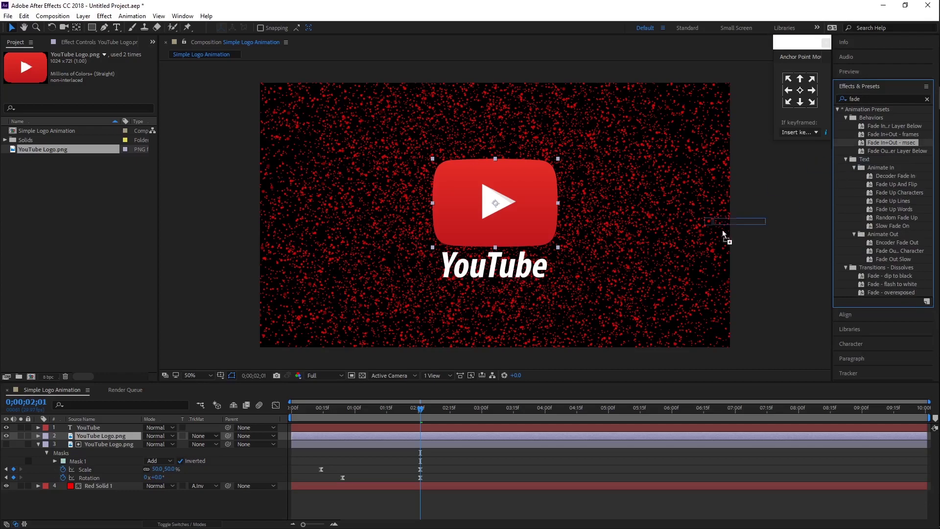
drag(364, 436, 363, 436)
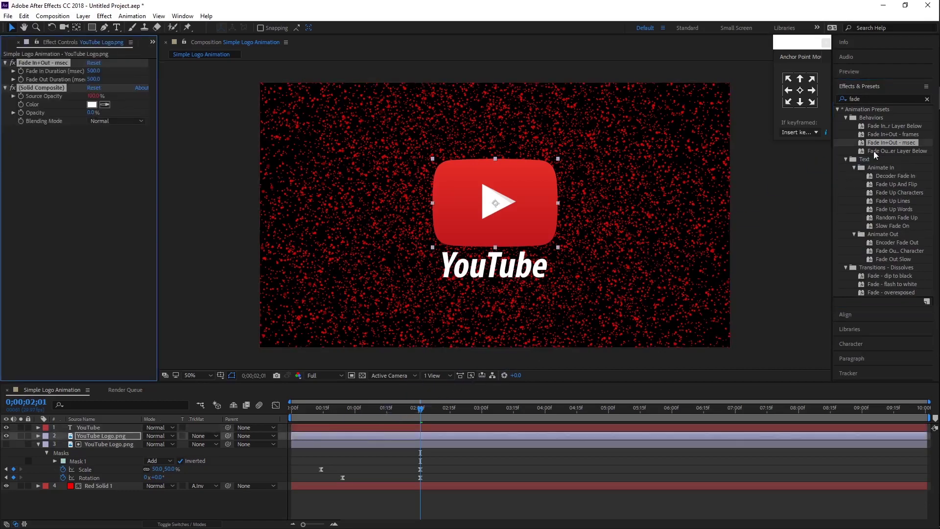
drag(876, 142, 416, 392)
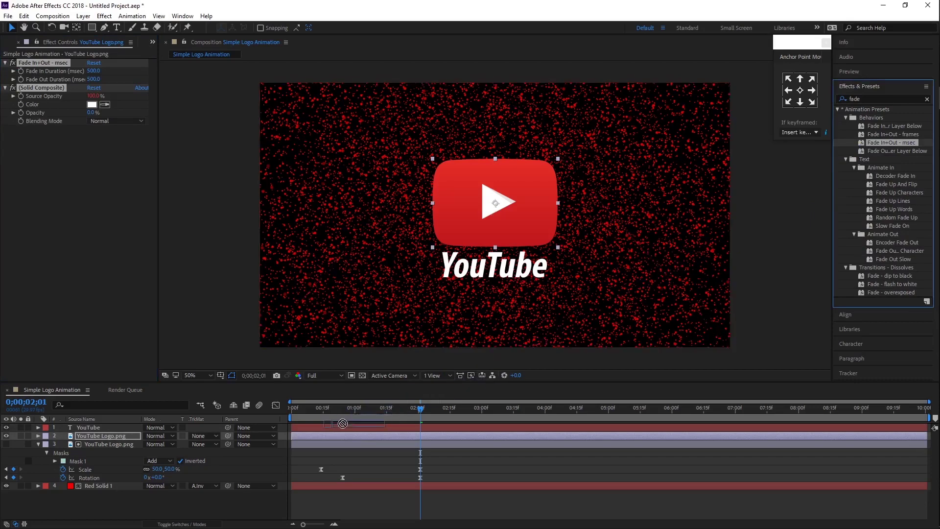
drag(342, 423, 336, 427)
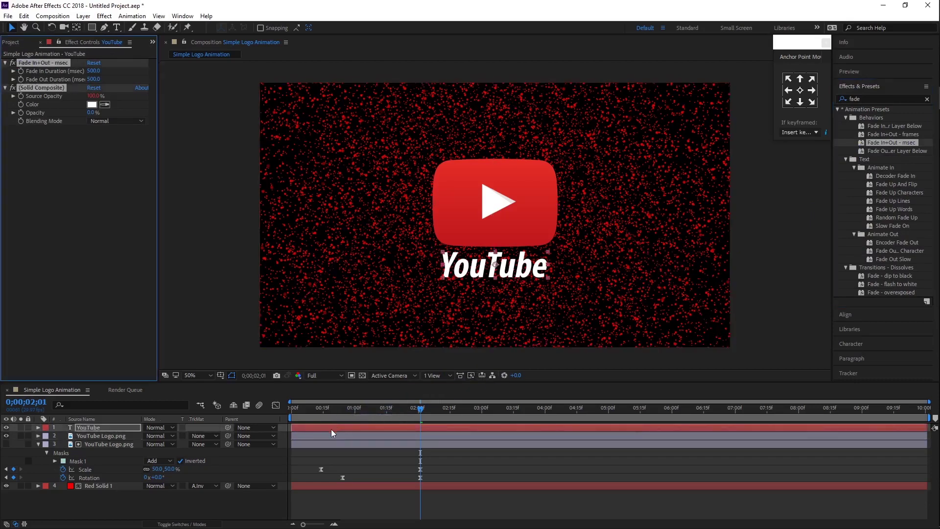
shift+click(318, 435)
Move the logo and text layers to start past 02;00, with the text slightly after the logo
drag(316, 436, 436, 435)
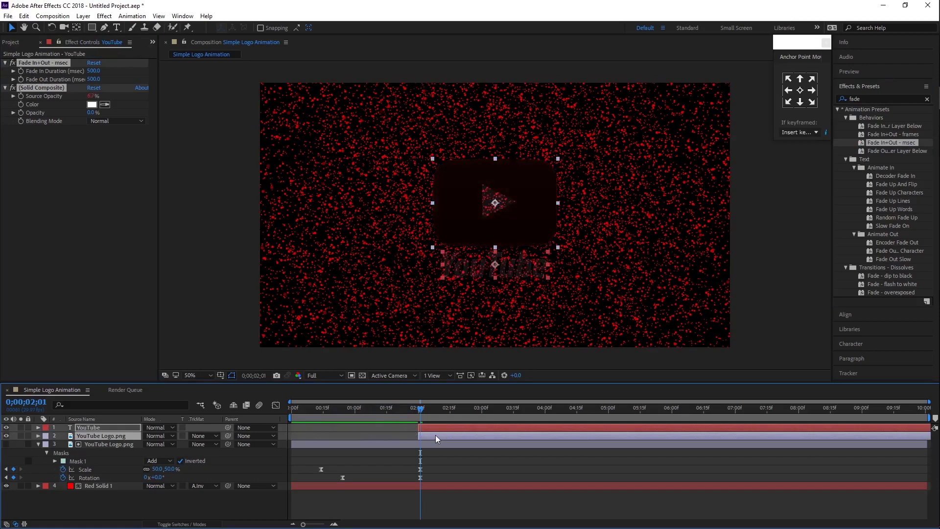
click(434, 427)
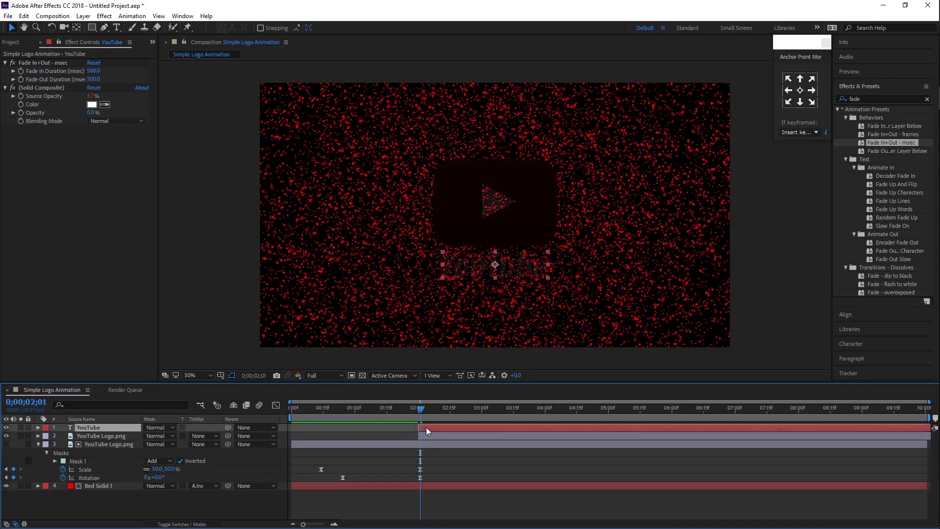
drag(437, 428, 442, 428)
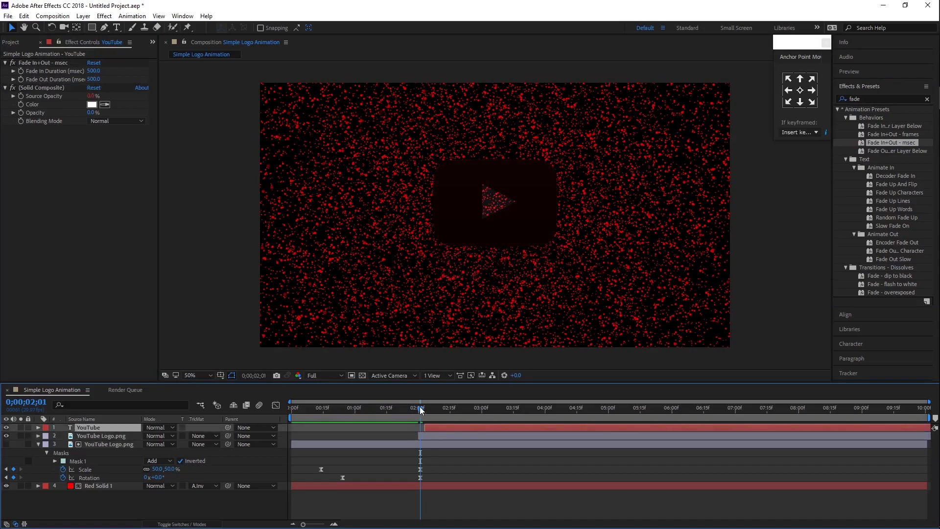
mouse_move(421, 410)
mouse_down()
mouse_move(439, 412)
mouse_move(367, 416)
mouse_up()
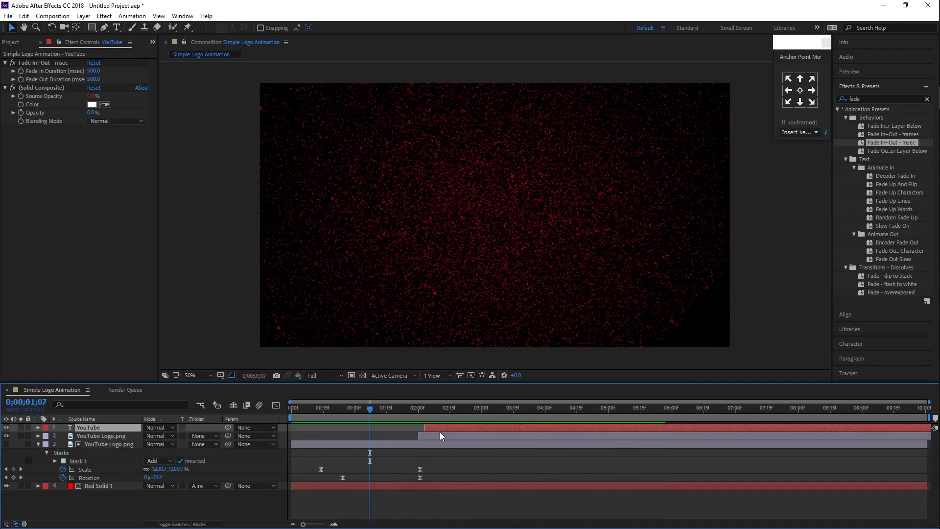
Fine-tune both layers' start times and preview the fade-in
drag(439, 437, 454, 426)
drag(458, 427, 457, 435)
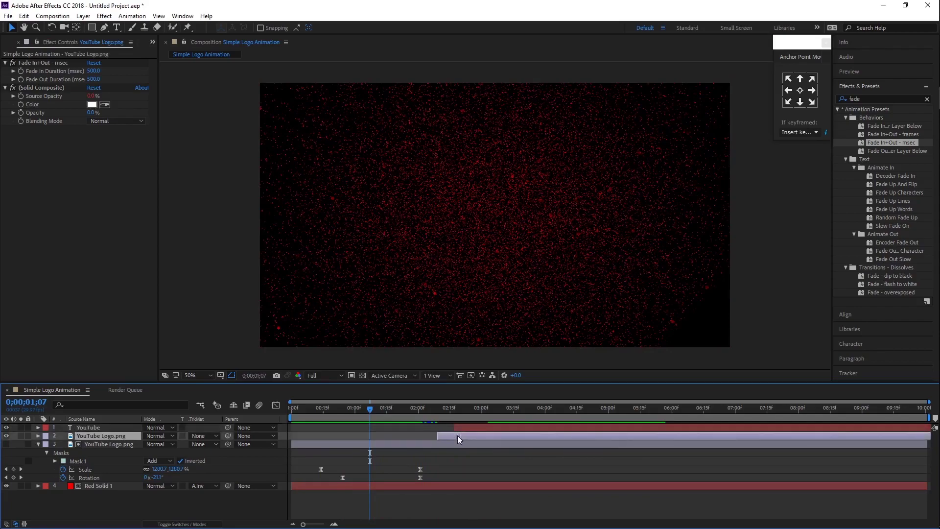
key(space)
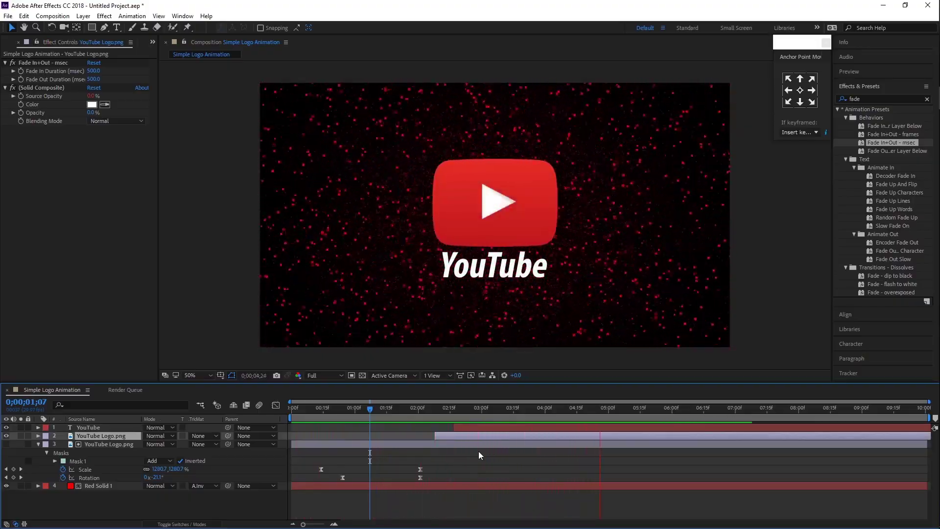
key(space)
key(space)
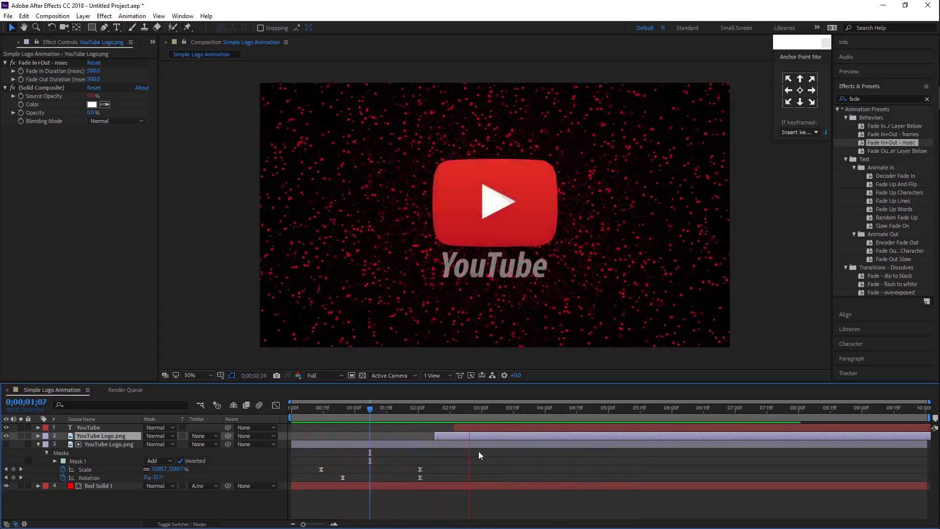
Push the YouTube text and logo layers slightly later in time
click(466, 428)
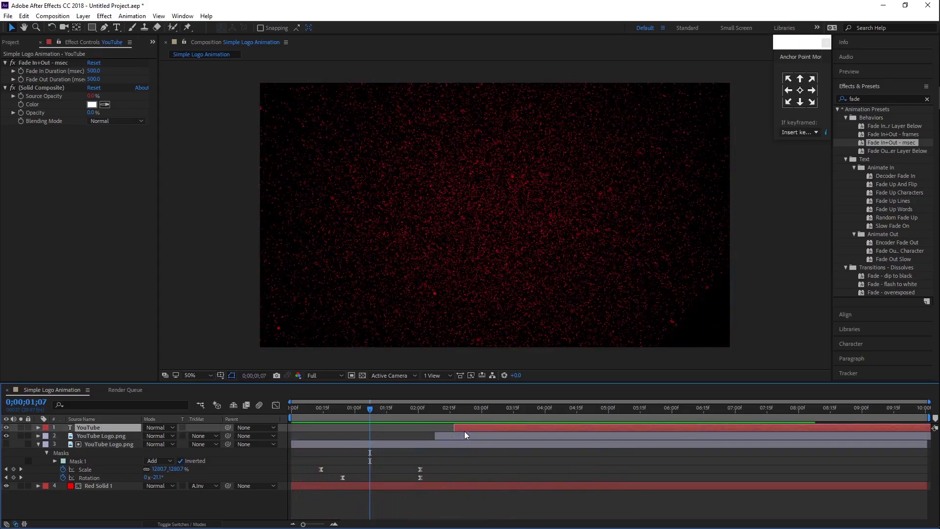
drag(480, 441, 491, 439)
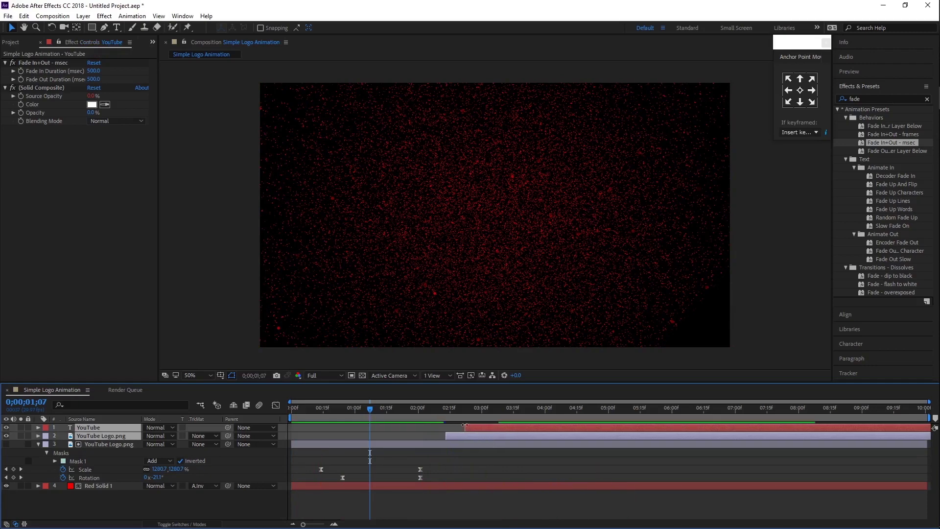
click(439, 409)
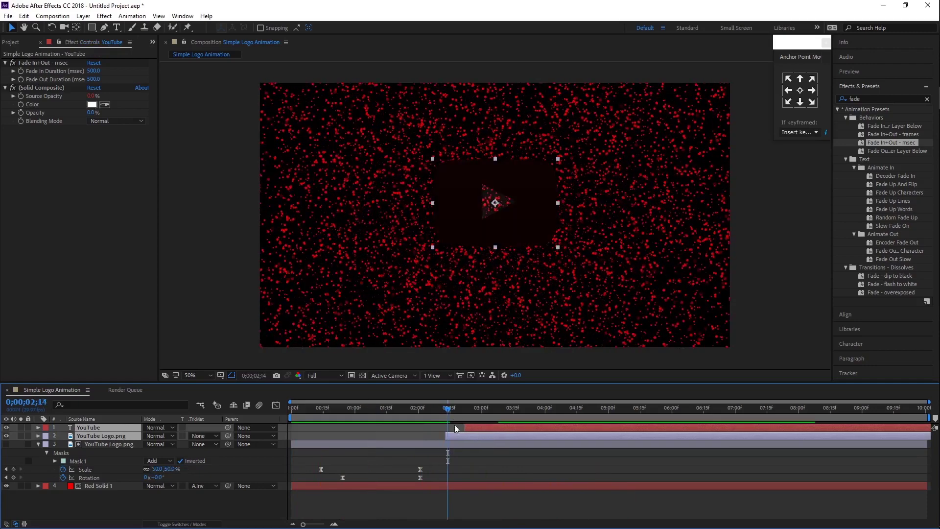
Set the YouTube Logo.png layer's Scale to 48%
click(463, 436)
key(s)
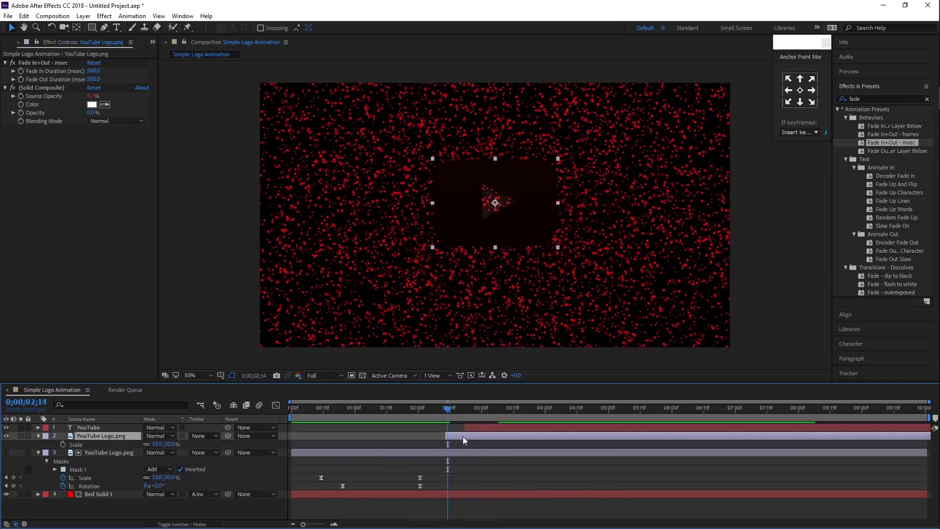
click(451, 412)
click(470, 412)
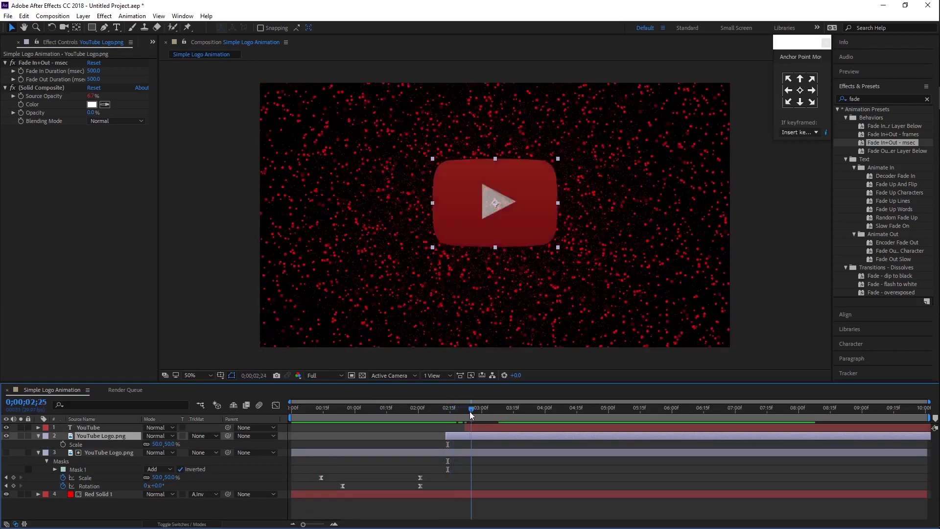
drag(470, 412, 479, 411)
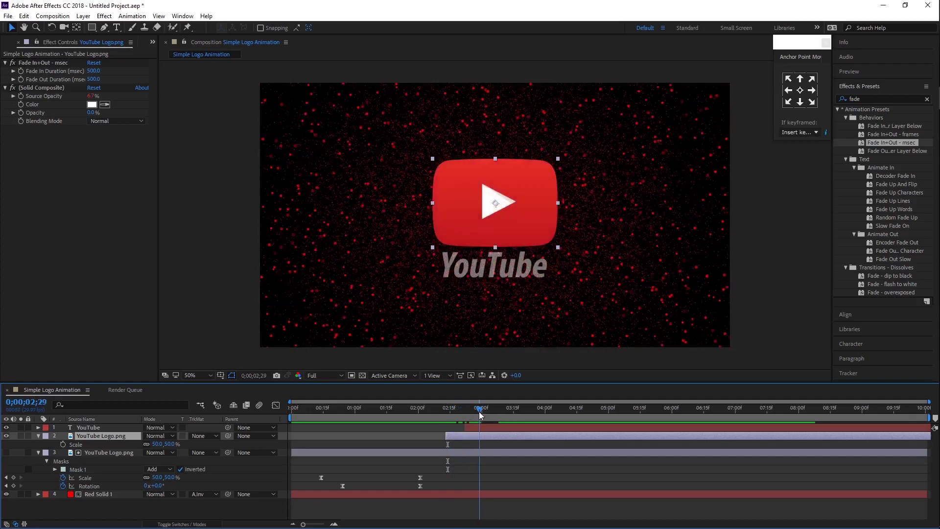
click(158, 443)
key(Return)
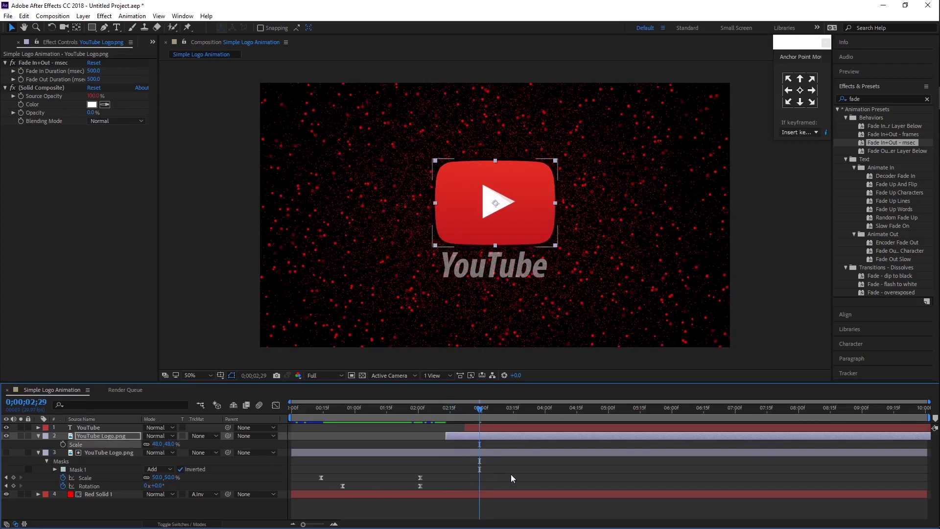
key(space)
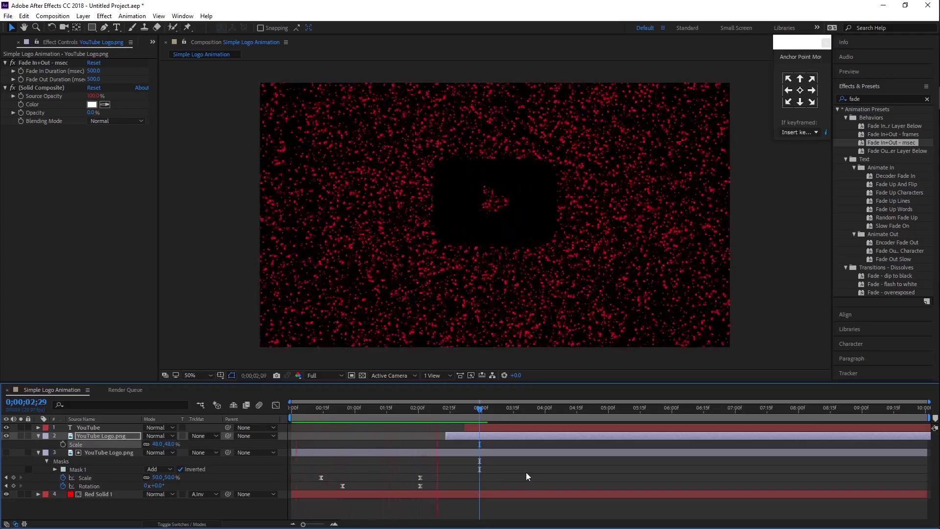